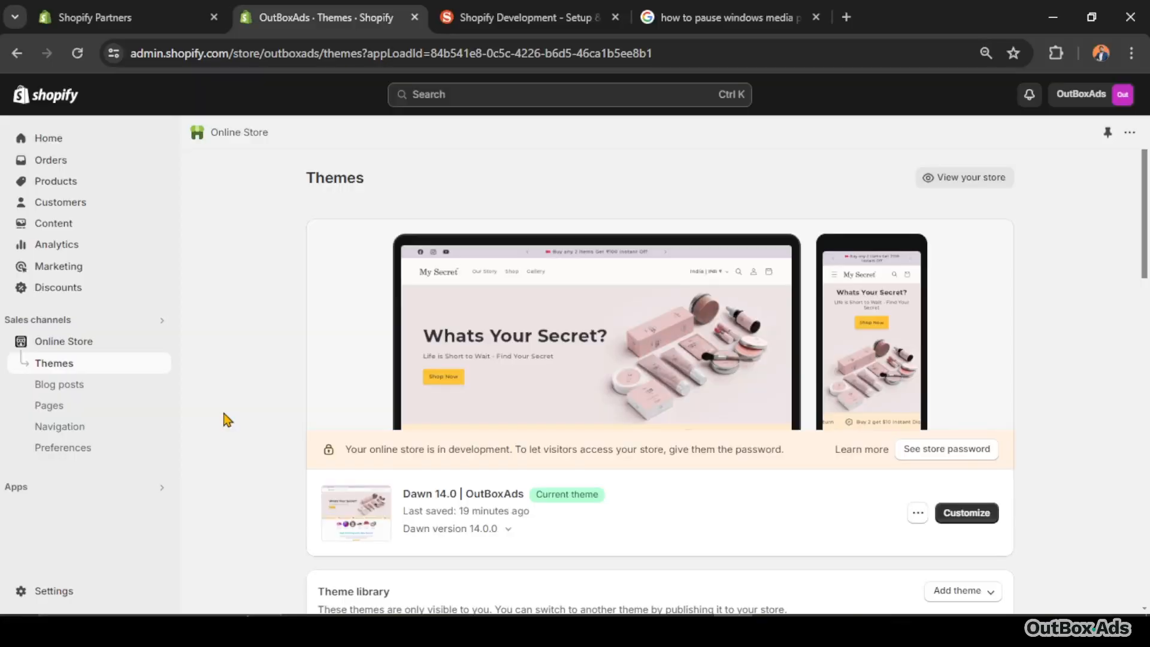
# Start creating a Free shipping discount from the store's Discounts page.
pyautogui.click(67, 291)
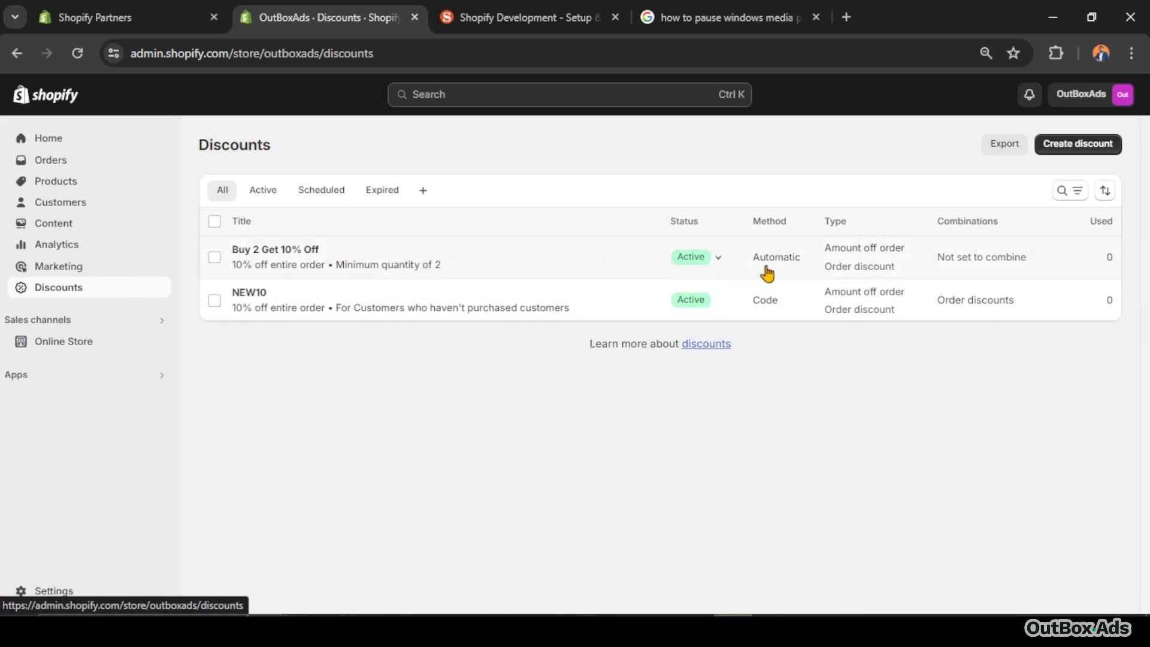
pyautogui.click(1073, 153)
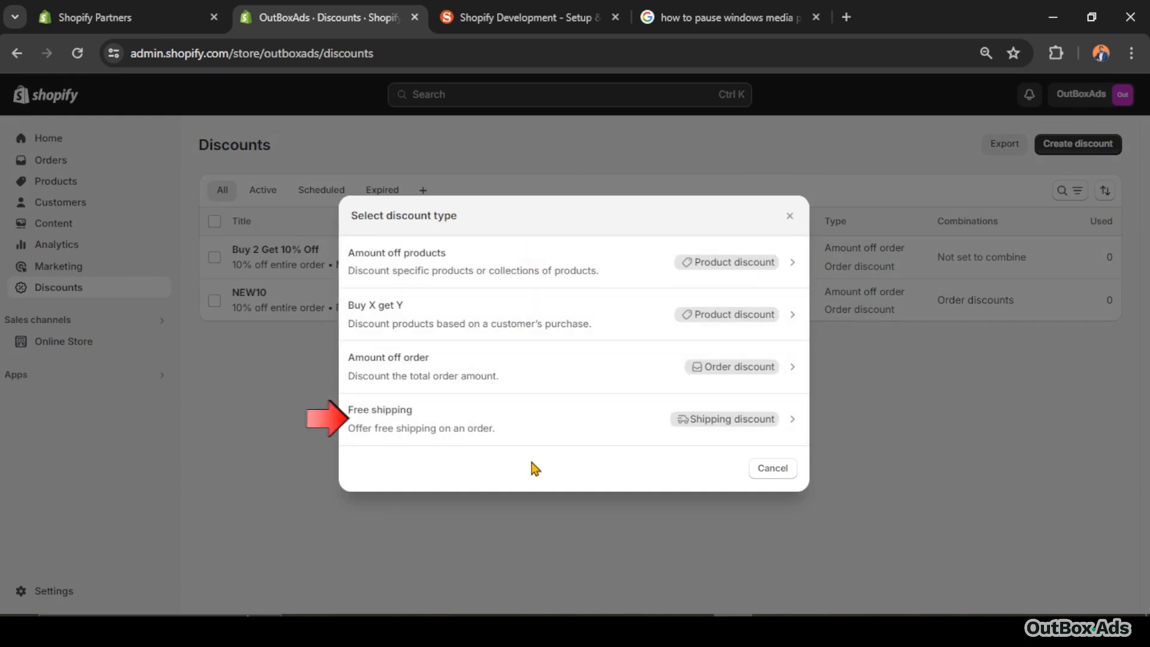
pyautogui.click(455, 423)
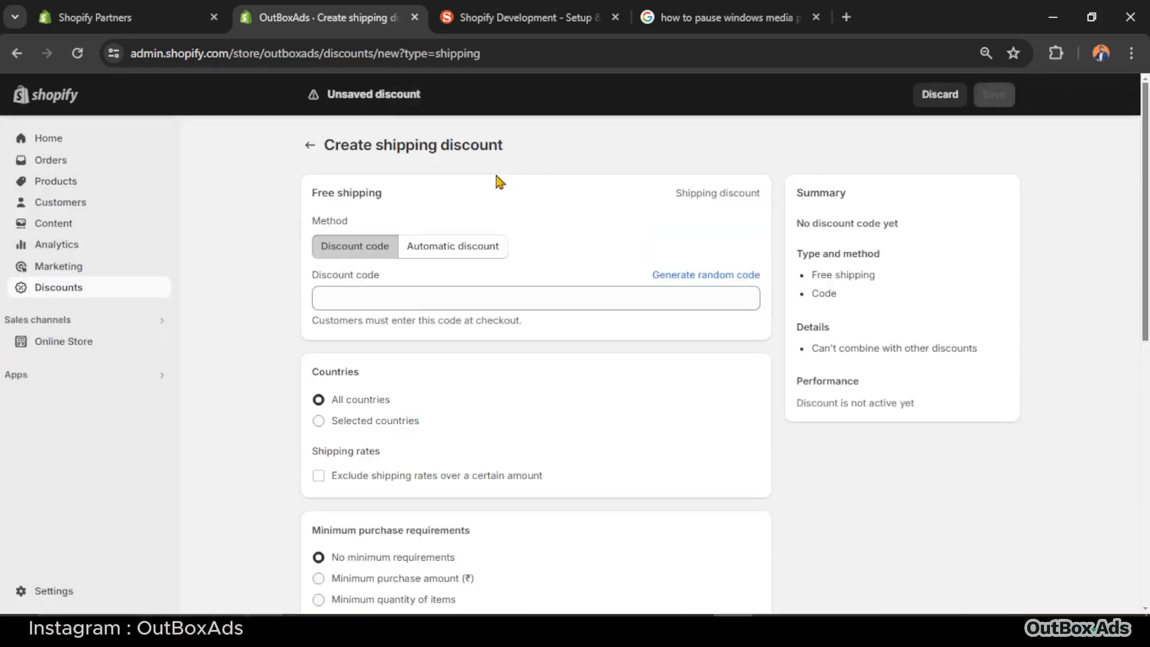
pyautogui.moveTo(328, 142); pyautogui.dragTo(578, 154)
pyautogui.click(588, 155)
pyautogui.scroll(-6, 538, 322)
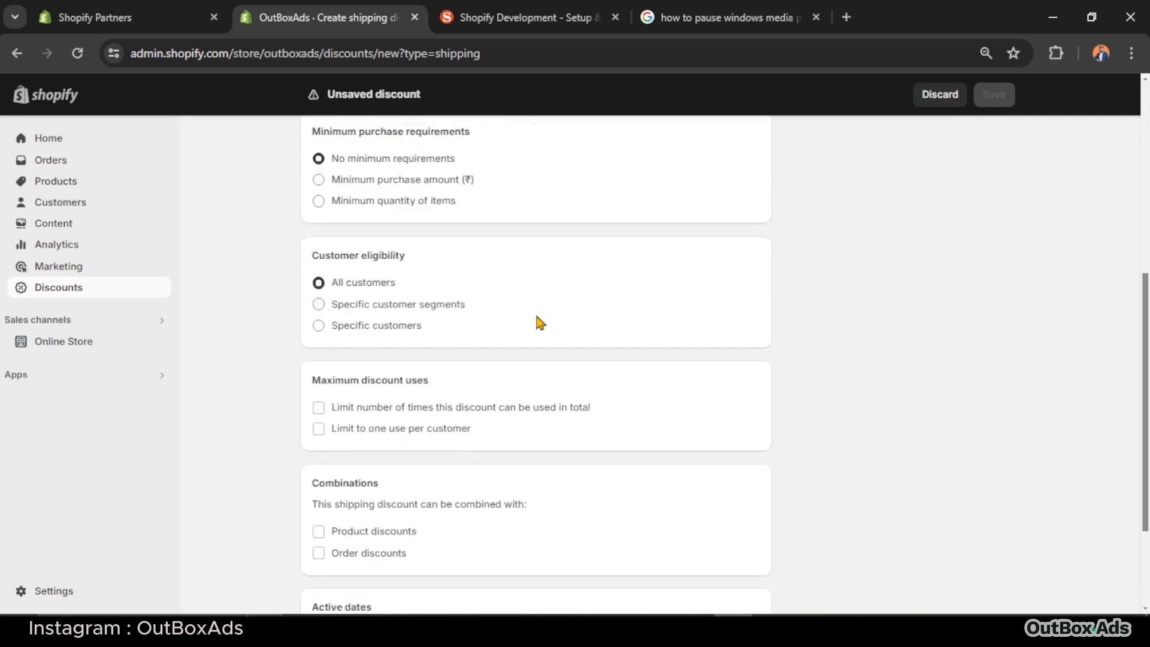
pyautogui.scroll(-3, 538, 321)
pyautogui.scroll(9, 540, 322)
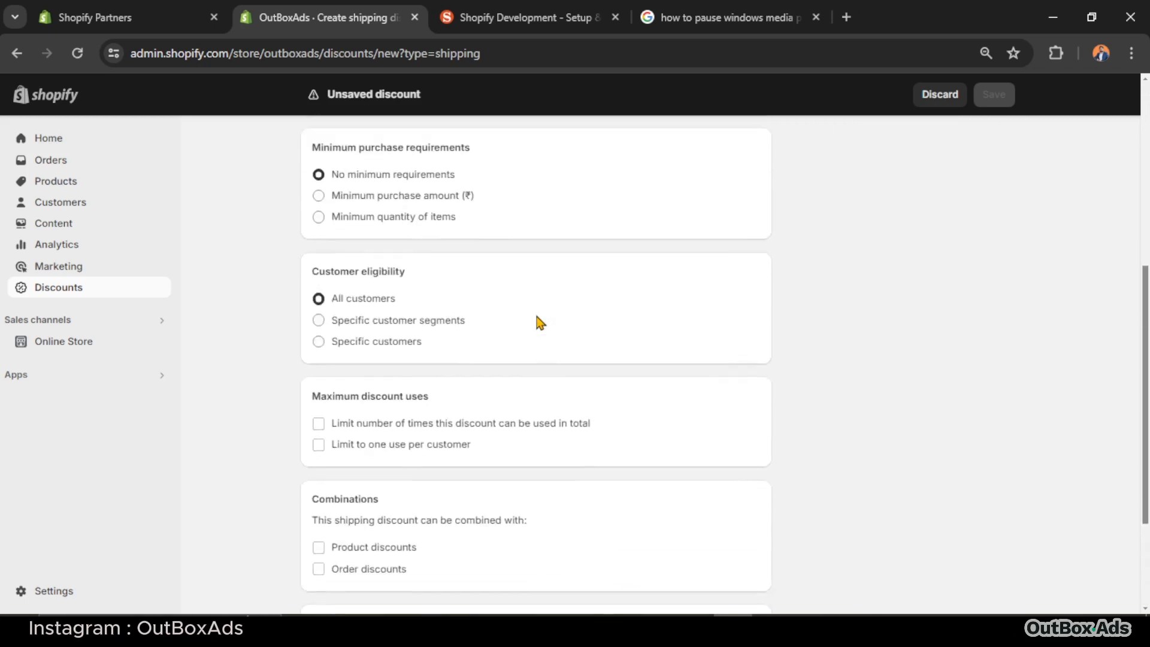
pyautogui.scroll(1, 540, 322)
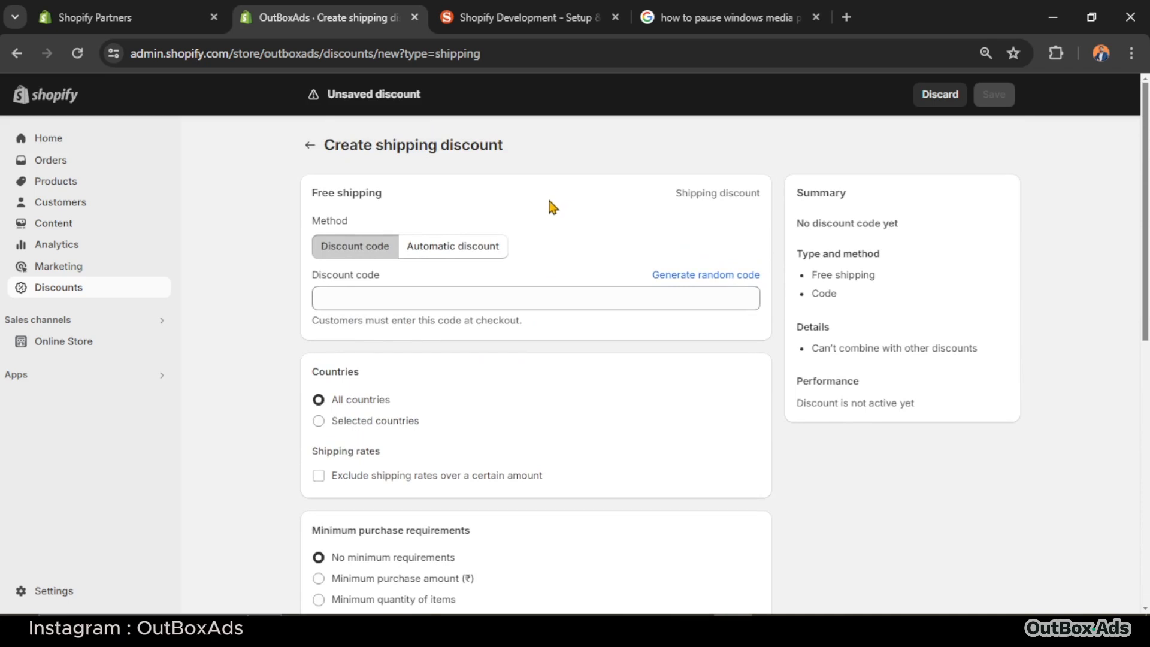
# Make the shipping discount an automatic discount and title it "Free shipping".
pyautogui.moveTo(314, 223); pyautogui.dragTo(372, 226)
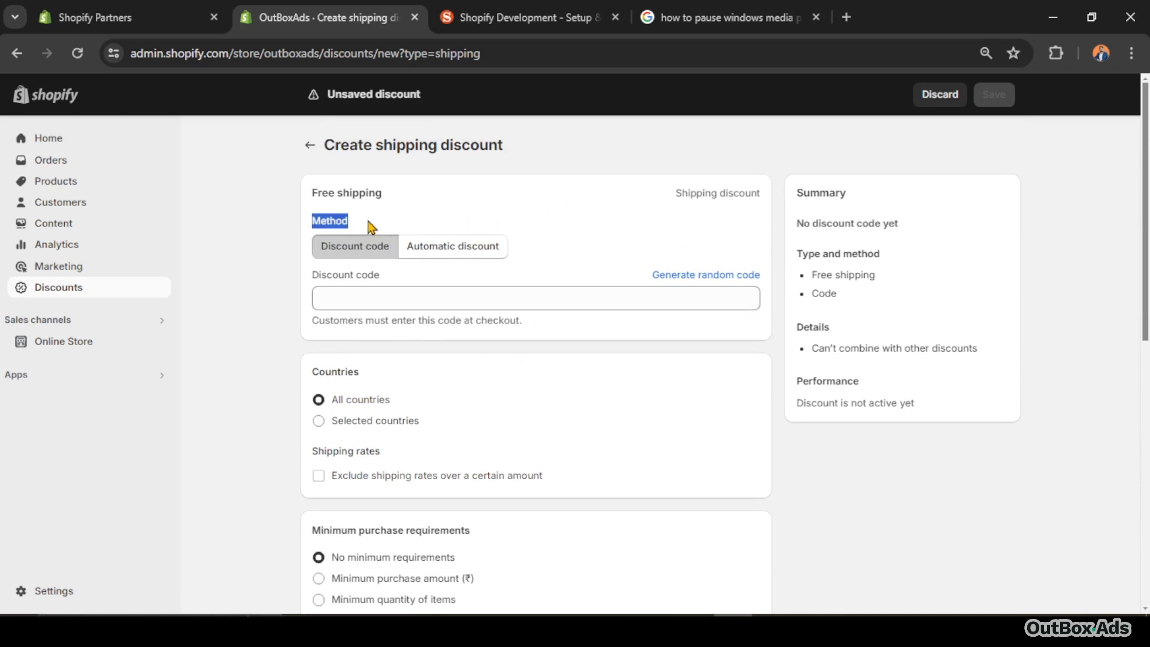
pyautogui.click(449, 251)
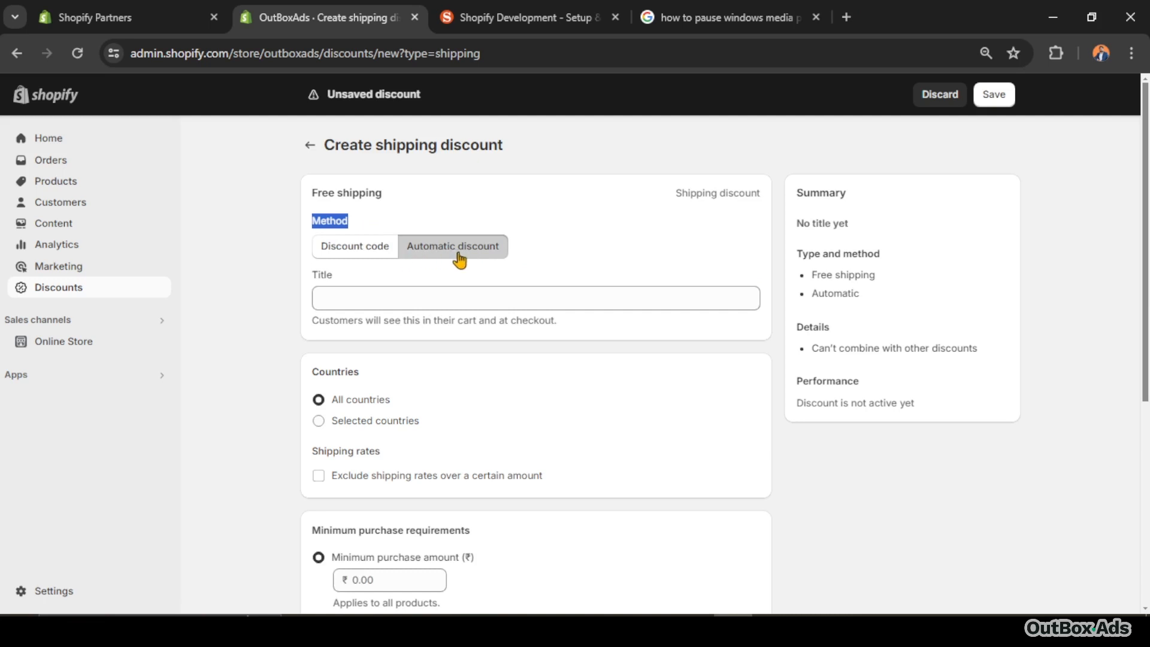
pyautogui.click(583, 262)
pyautogui.moveTo(313, 274); pyautogui.dragTo(340, 274)
pyautogui.click(362, 273)
pyautogui.click(369, 297)
pyautogui.write('Free shipping')
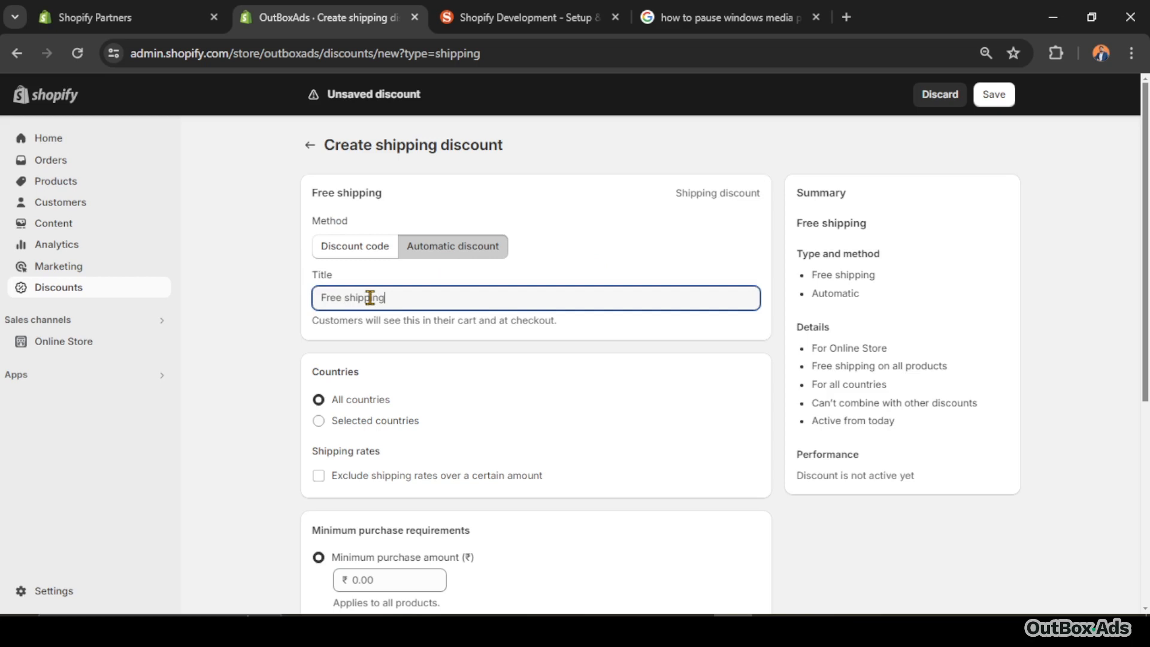
pyautogui.click(525, 275)
# Browse the countries available for limiting the discount and restore it to all countries.
pyautogui.moveTo(314, 375); pyautogui.dragTo(359, 373)
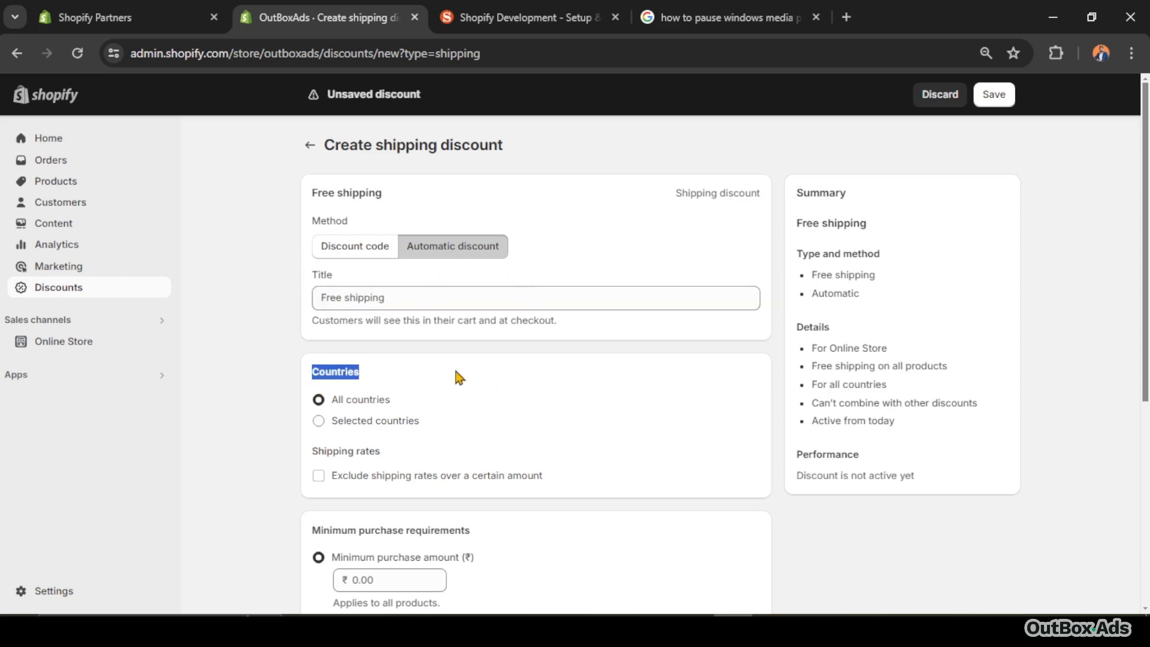
pyautogui.click(461, 379)
pyautogui.scroll(-2, 419, 360)
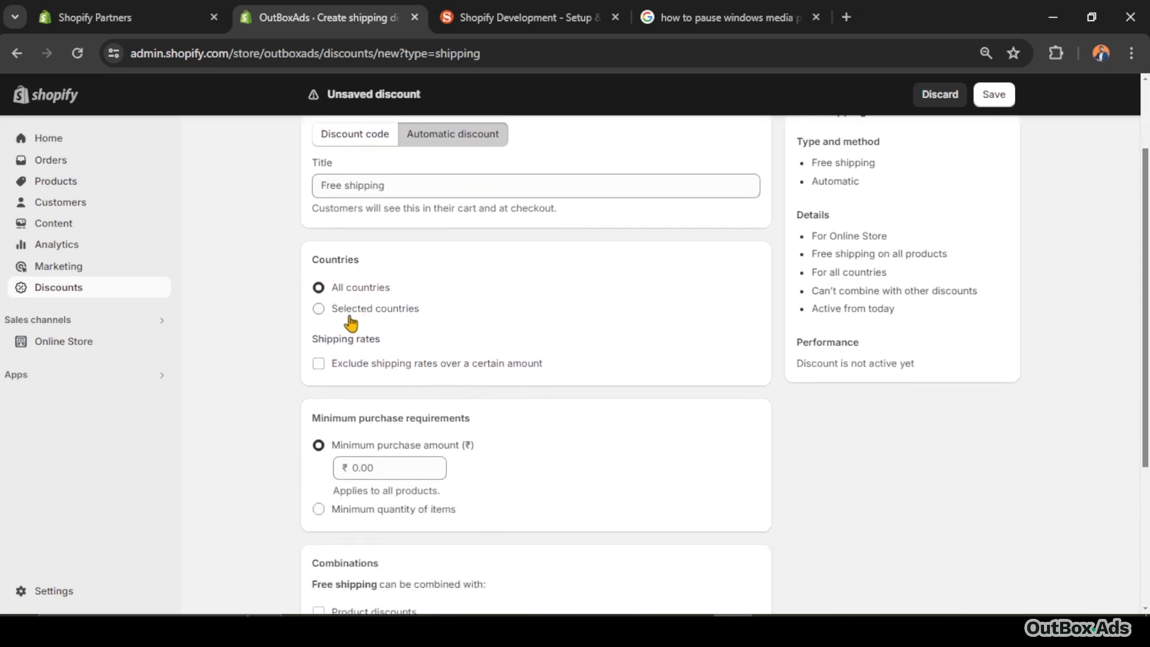
pyautogui.click(369, 316)
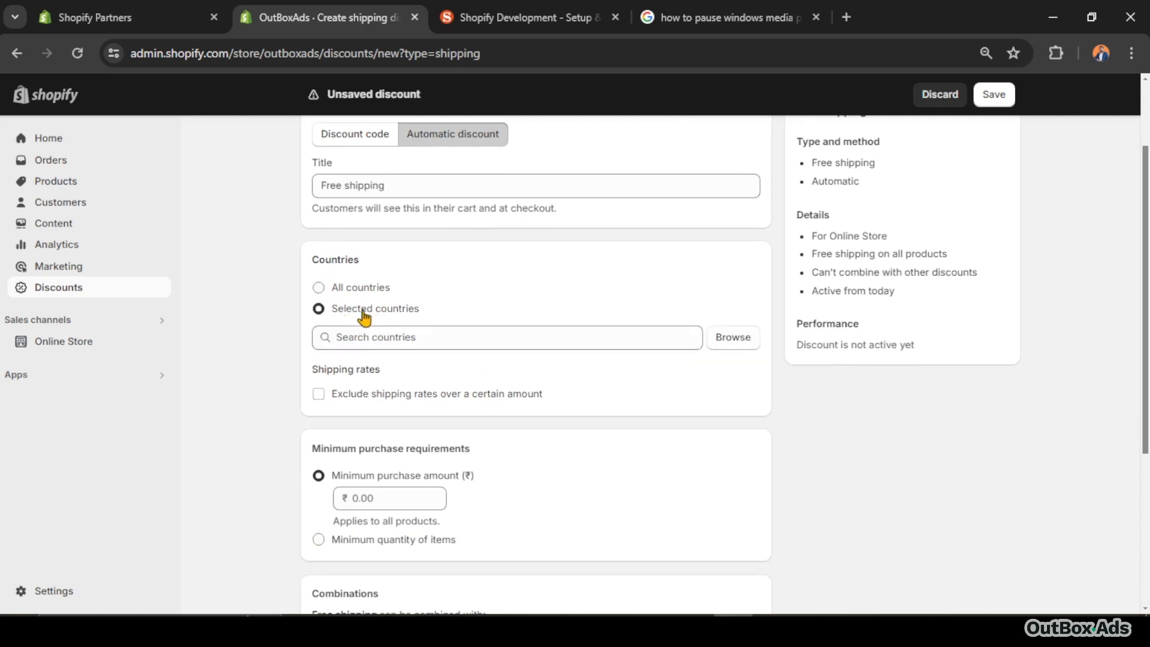
pyautogui.click(718, 340)
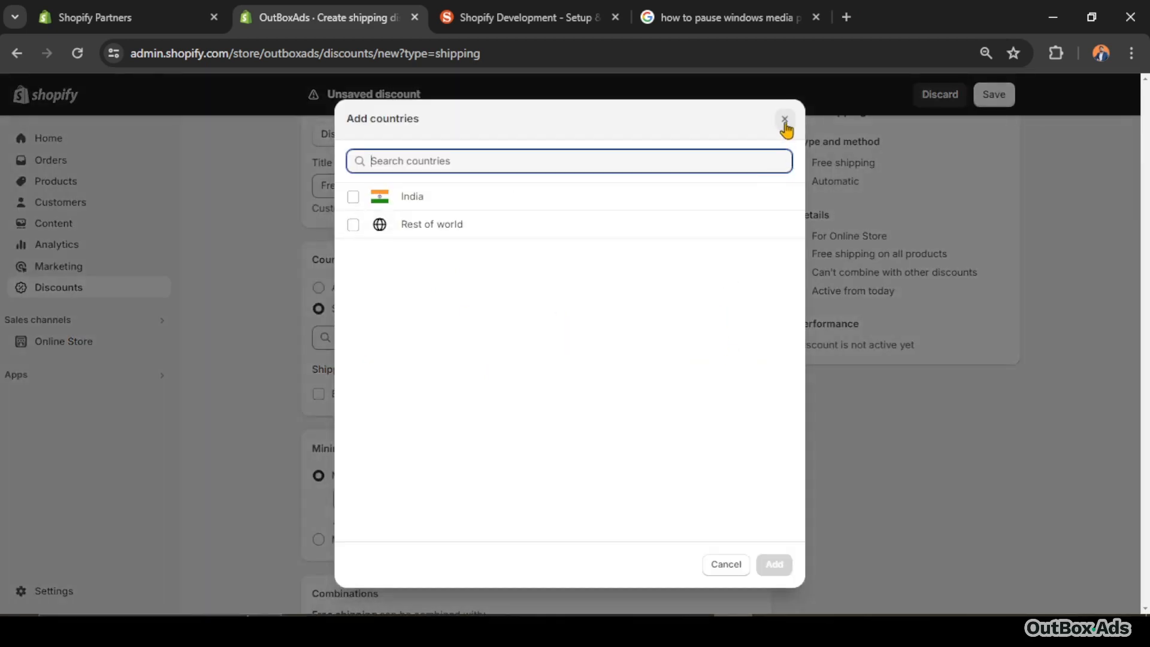
pyautogui.click(785, 126)
pyautogui.click(319, 288)
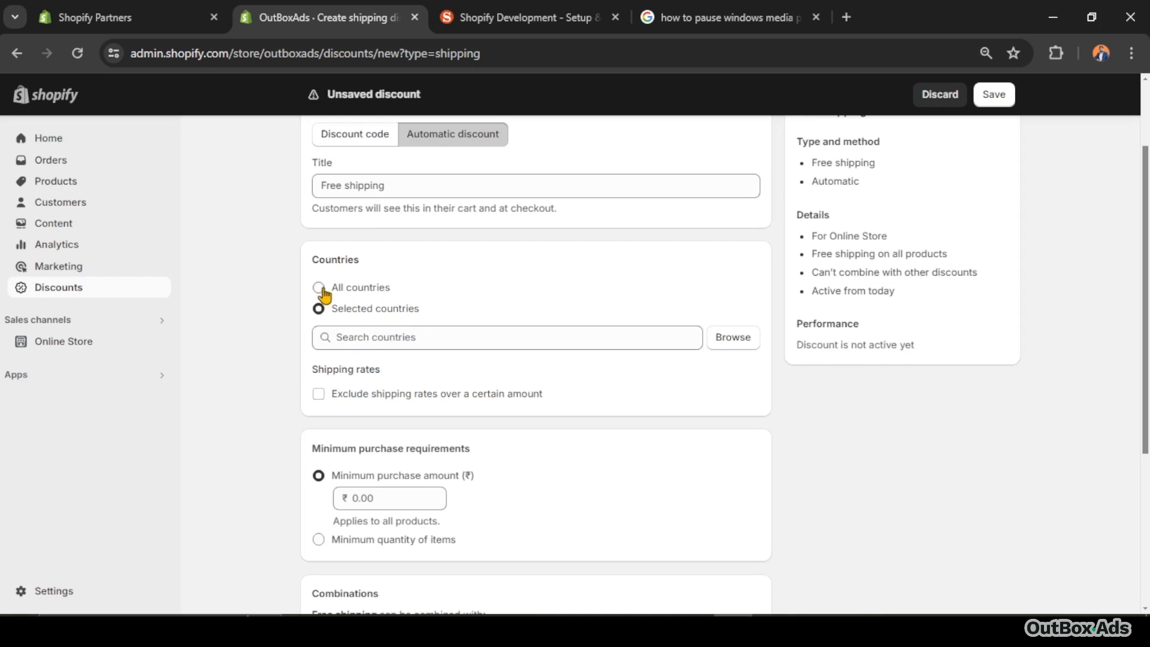
# Try a minimum quantity of 2 items as the purchase requirement and clear it again.
pyautogui.scroll(-3, 495, 237)
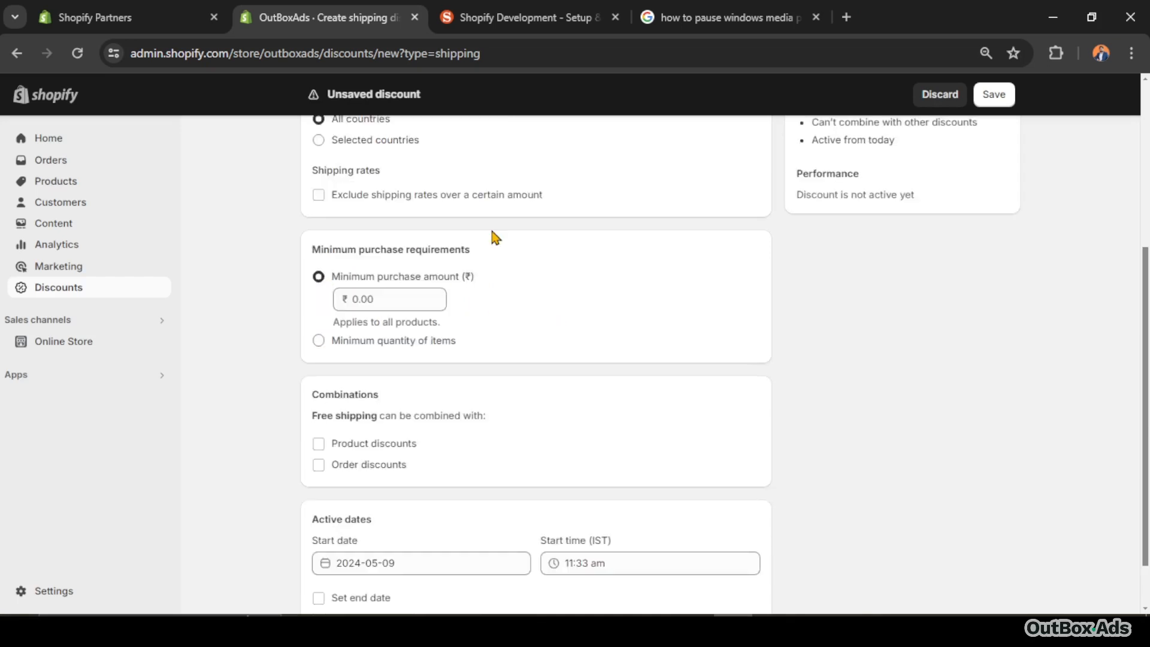
pyautogui.moveTo(326, 248); pyautogui.dragTo(490, 254)
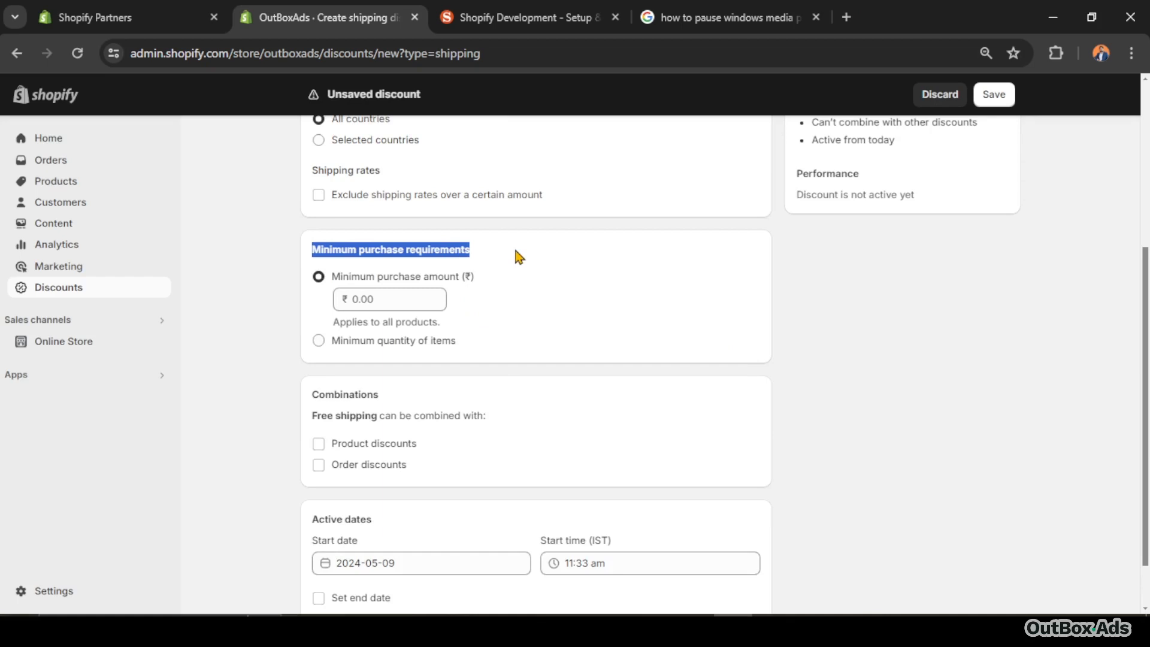
pyautogui.click(519, 257)
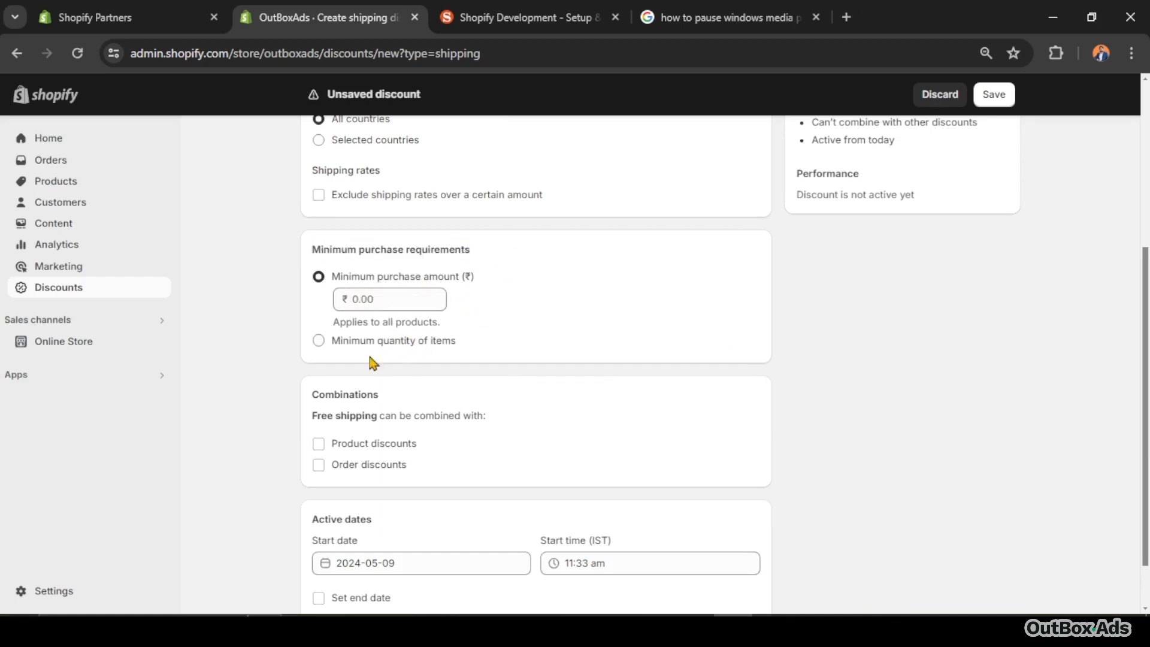
pyautogui.click(391, 342)
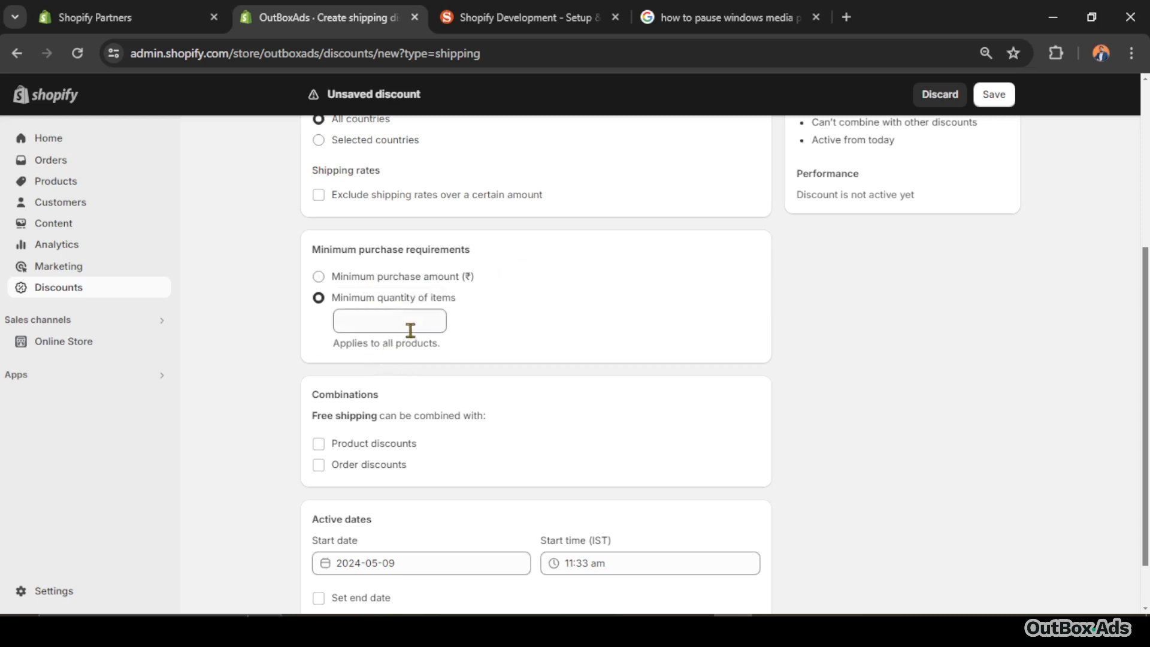
pyautogui.click(405, 322)
pyautogui.write('2')
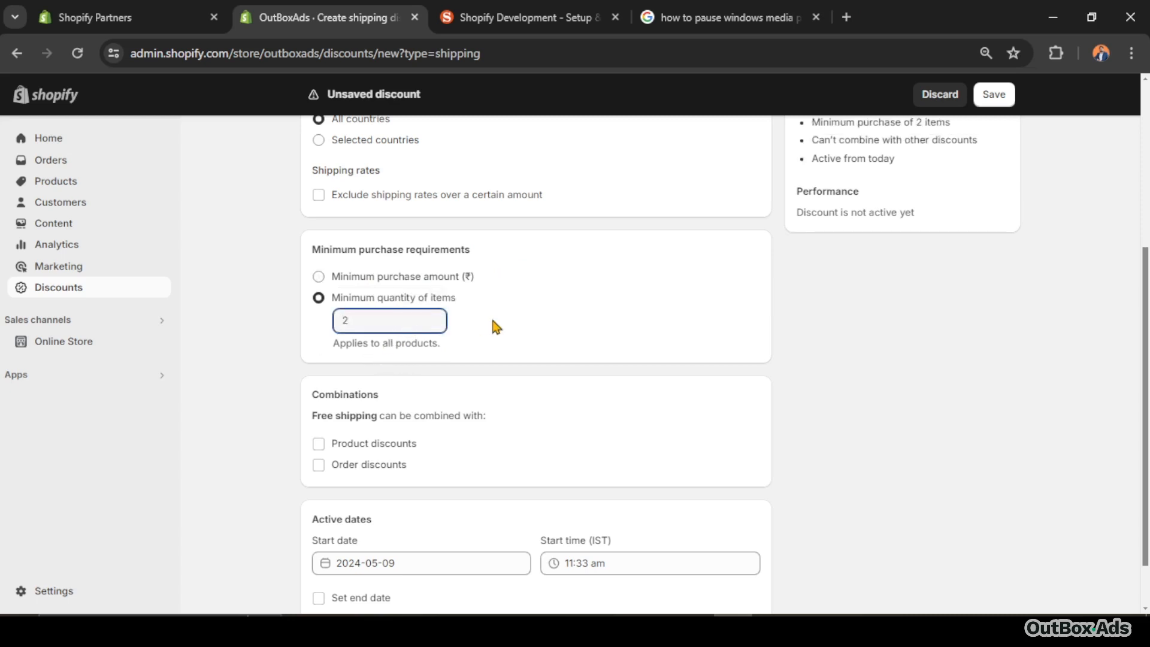
pyautogui.press('BackSpace')
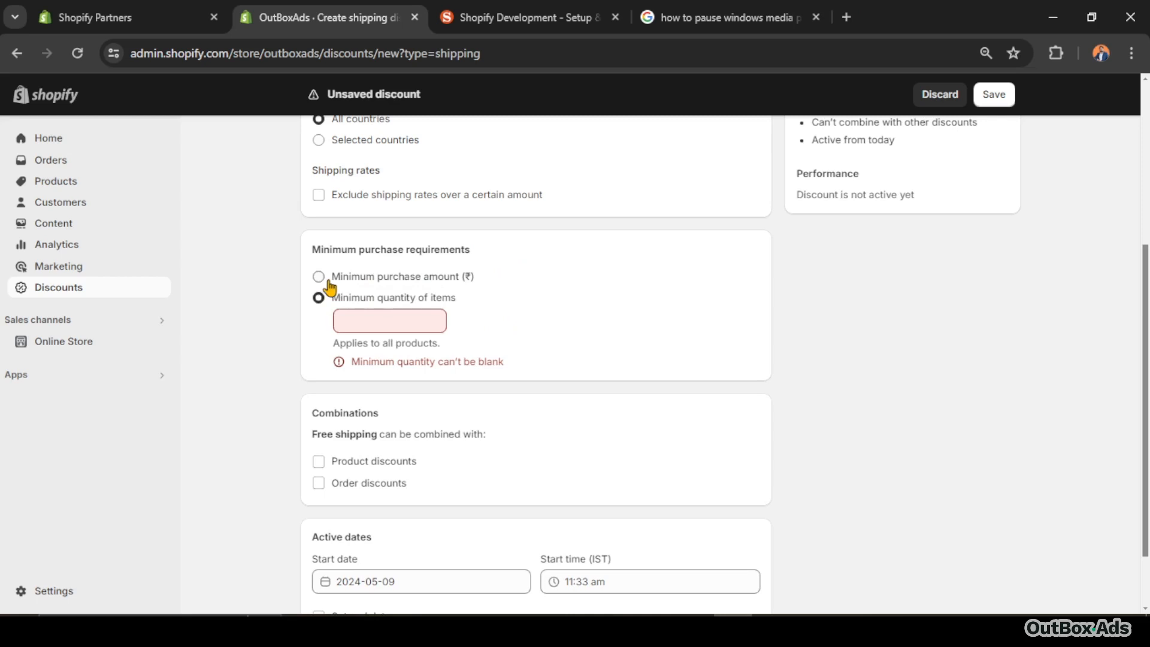
# Require a minimum purchase amount of ₹999 and save the free shipping discount.
pyautogui.click(329, 282)
pyautogui.click(383, 299)
pyautogui.write('999')
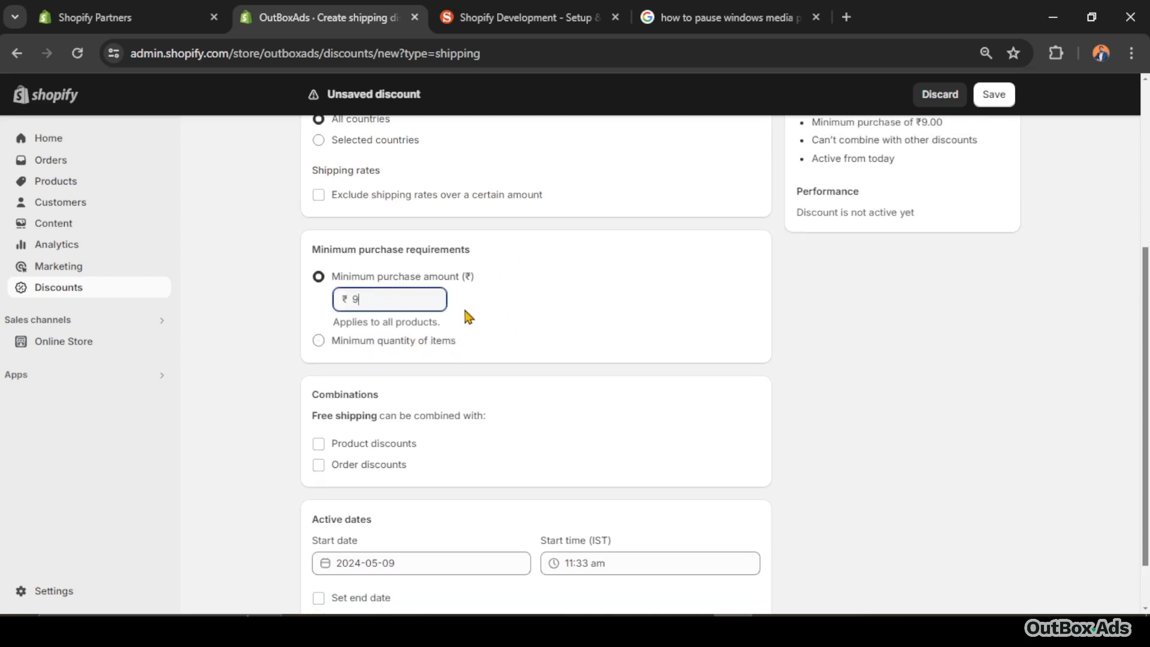
pyautogui.click(535, 312)
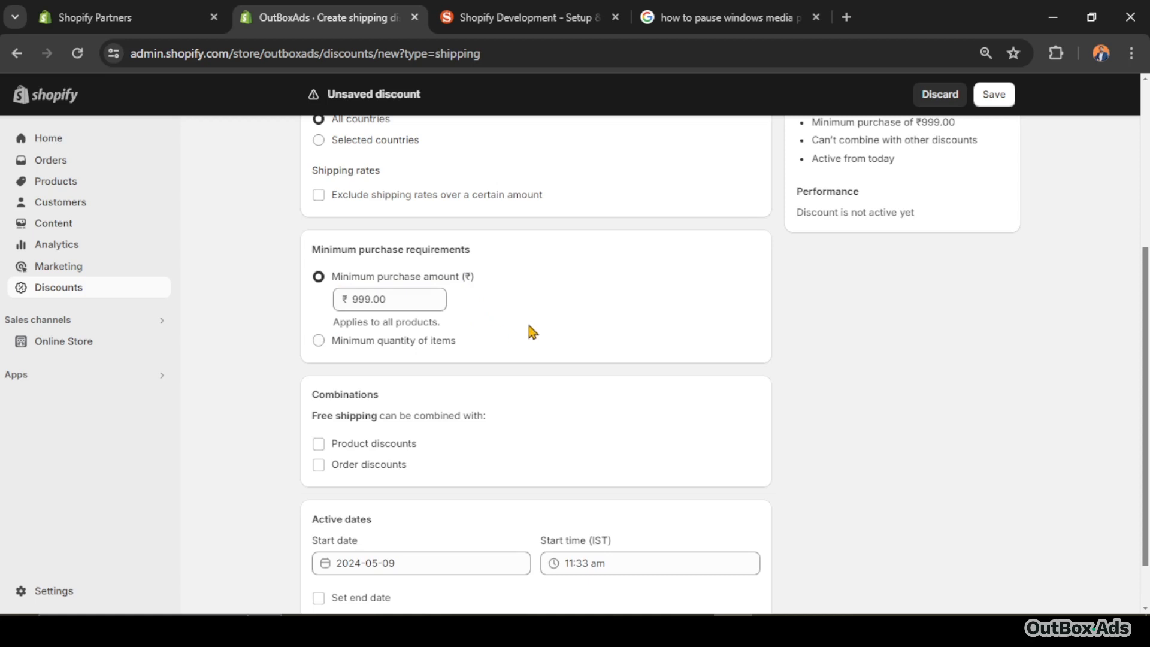
pyautogui.scroll(-1, 533, 331)
pyautogui.moveTo(311, 336); pyautogui.dragTo(387, 334)
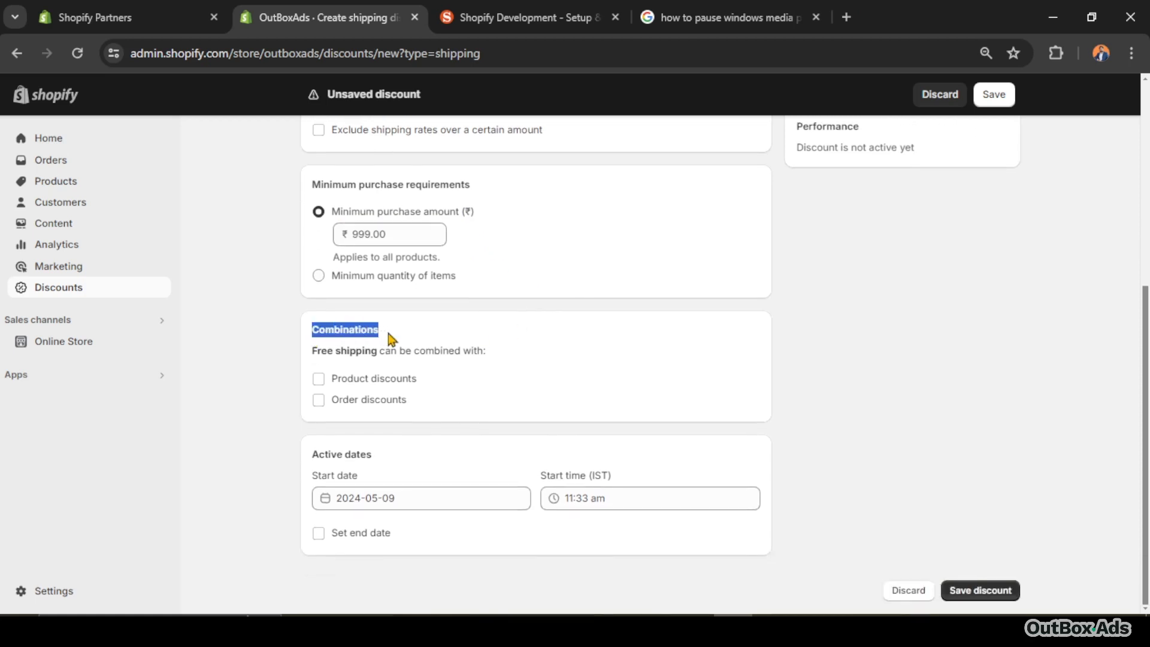
pyautogui.click(564, 375)
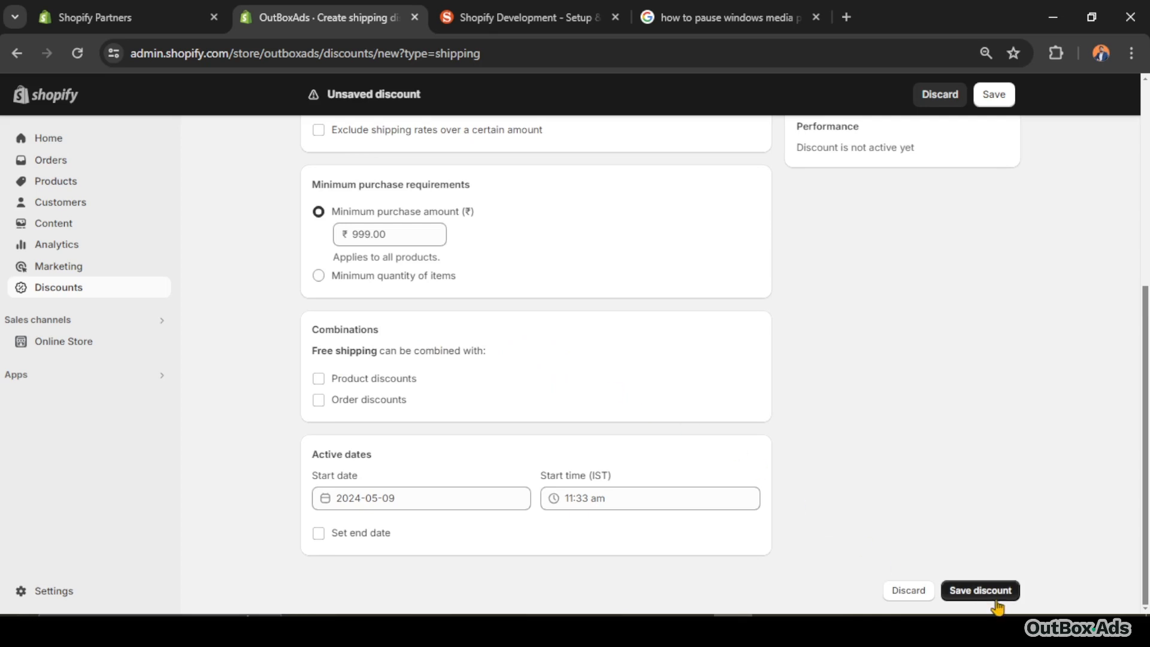
pyautogui.click(973, 592)
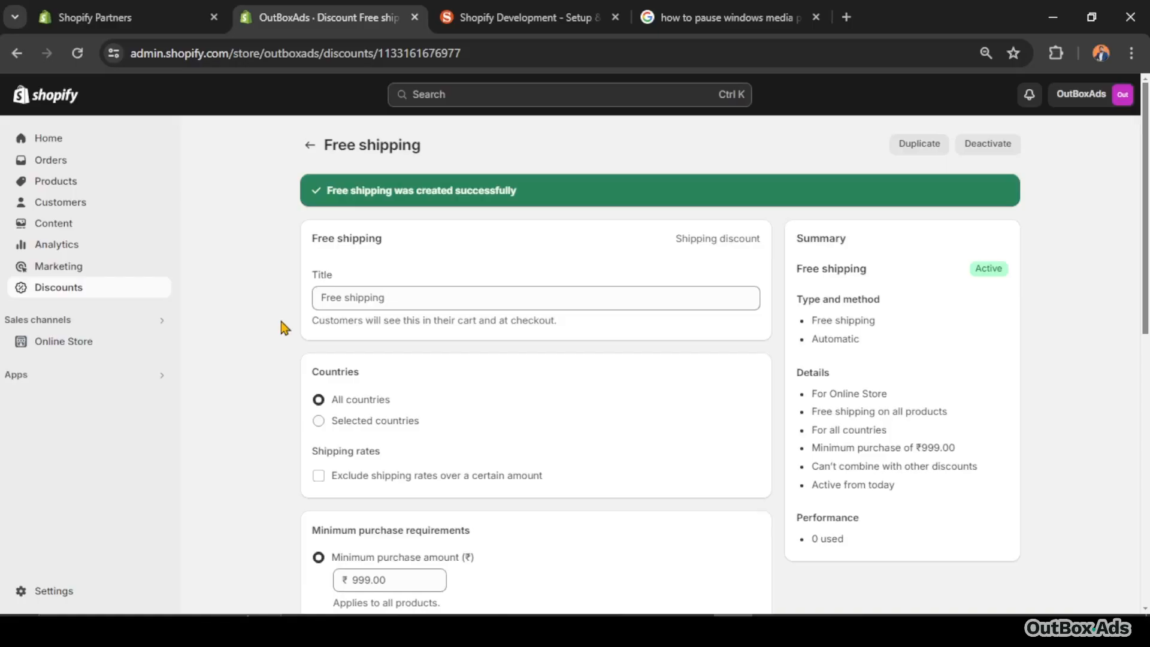
# Open the General shipping profile in the Shipping and delivery settings and find its Domestic zone rates.
pyautogui.click(81, 591)
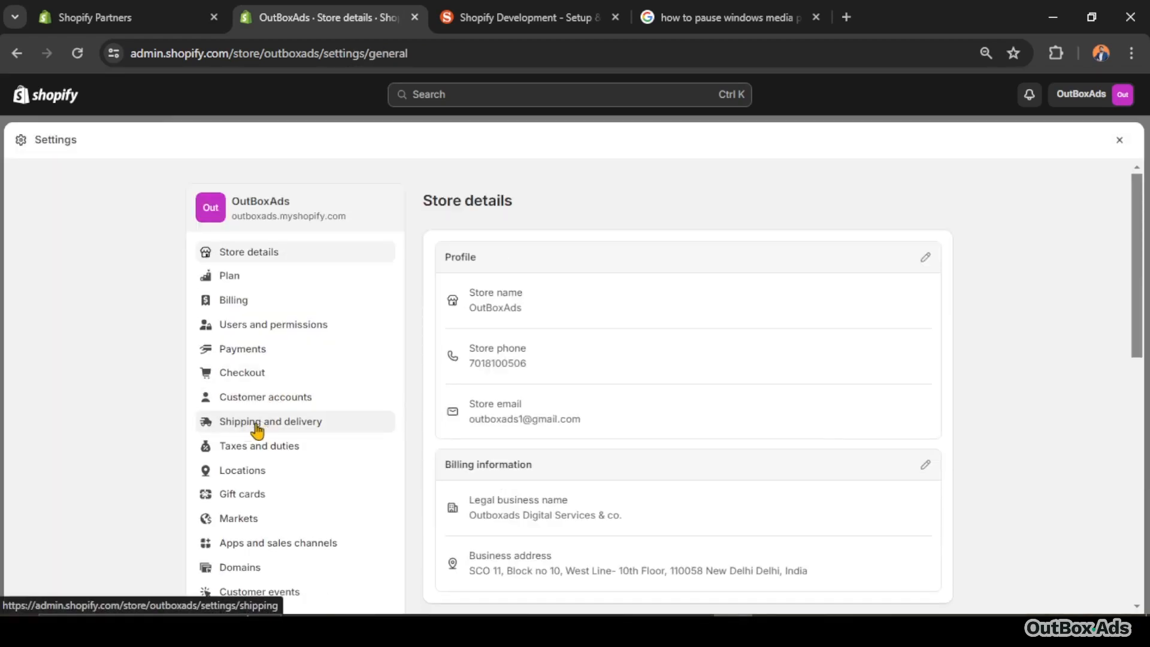
pyautogui.click(360, 423)
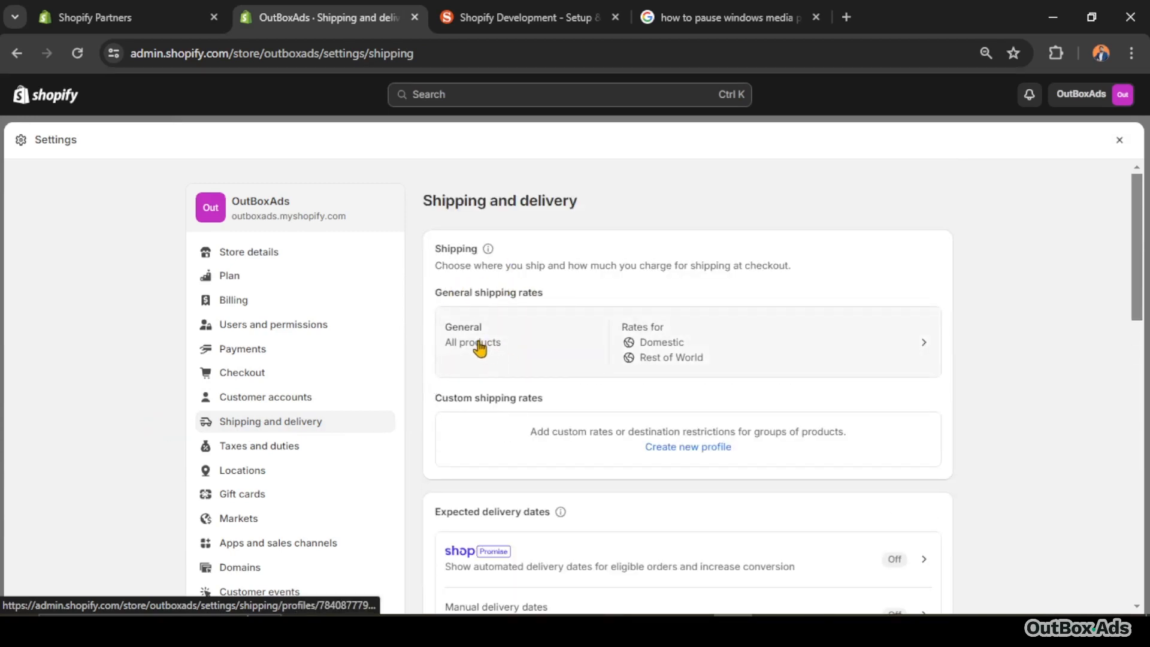
pyautogui.click(593, 341)
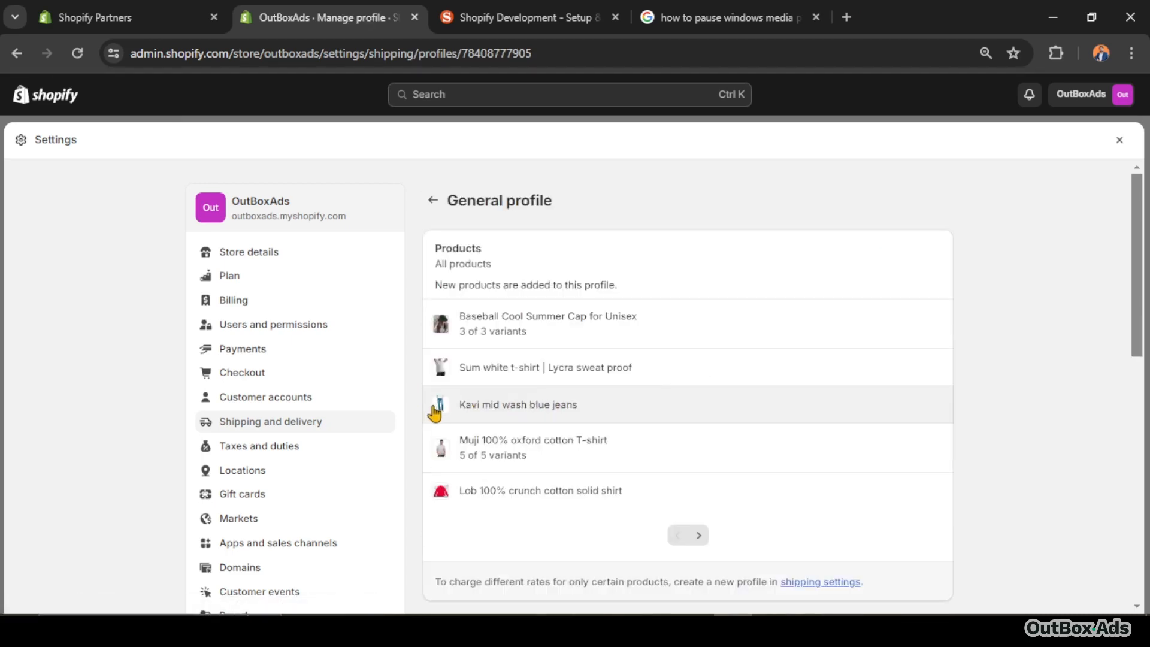
pyautogui.scroll(-3, 429, 413)
pyautogui.scroll(-5, 429, 413)
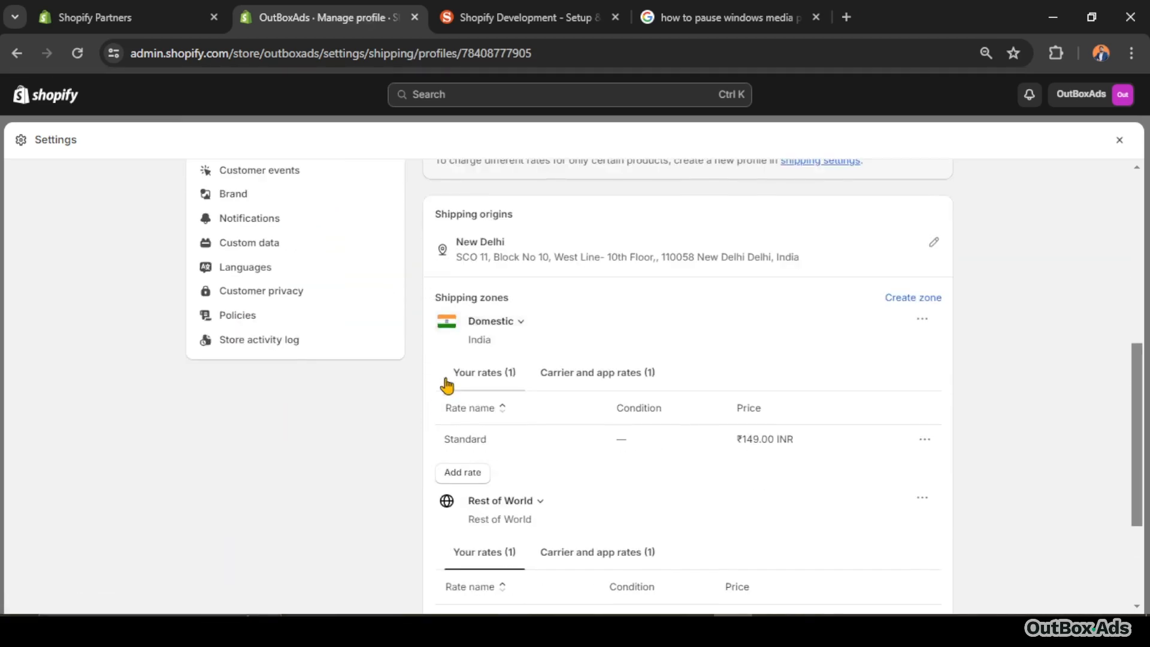
pyautogui.scroll(-3, 414, 385)
pyautogui.scroll(3, 413, 386)
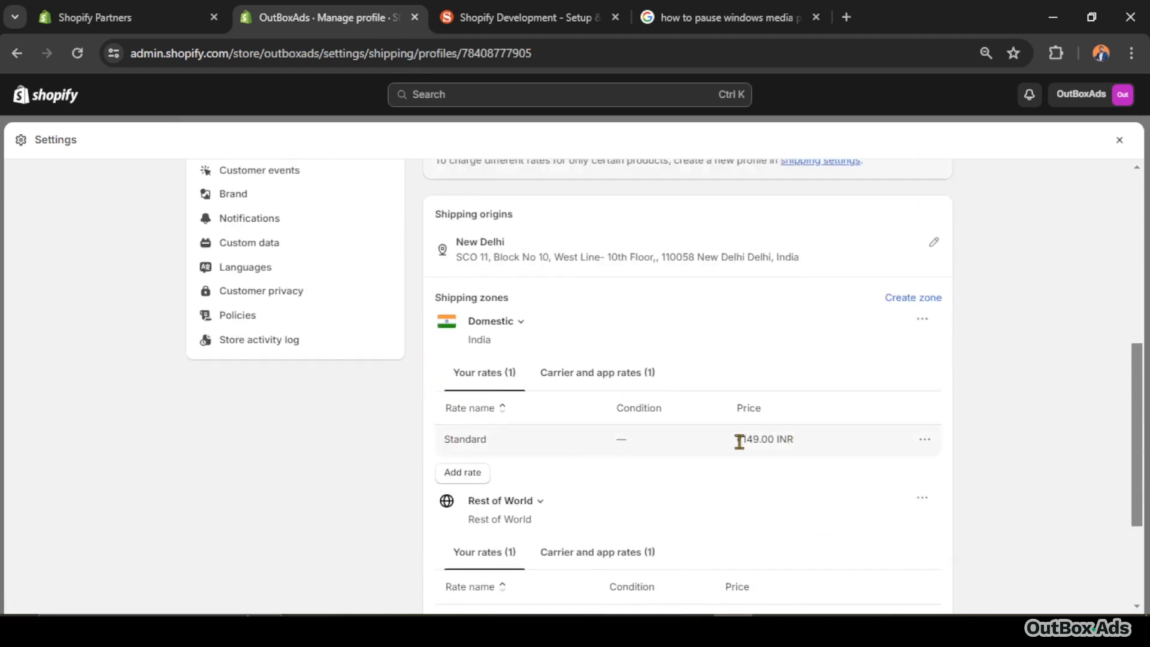
# Set the price of the Domestic zone's Standard shipping rate to ₹0.
pyautogui.moveTo(736, 440); pyautogui.dragTo(805, 446)
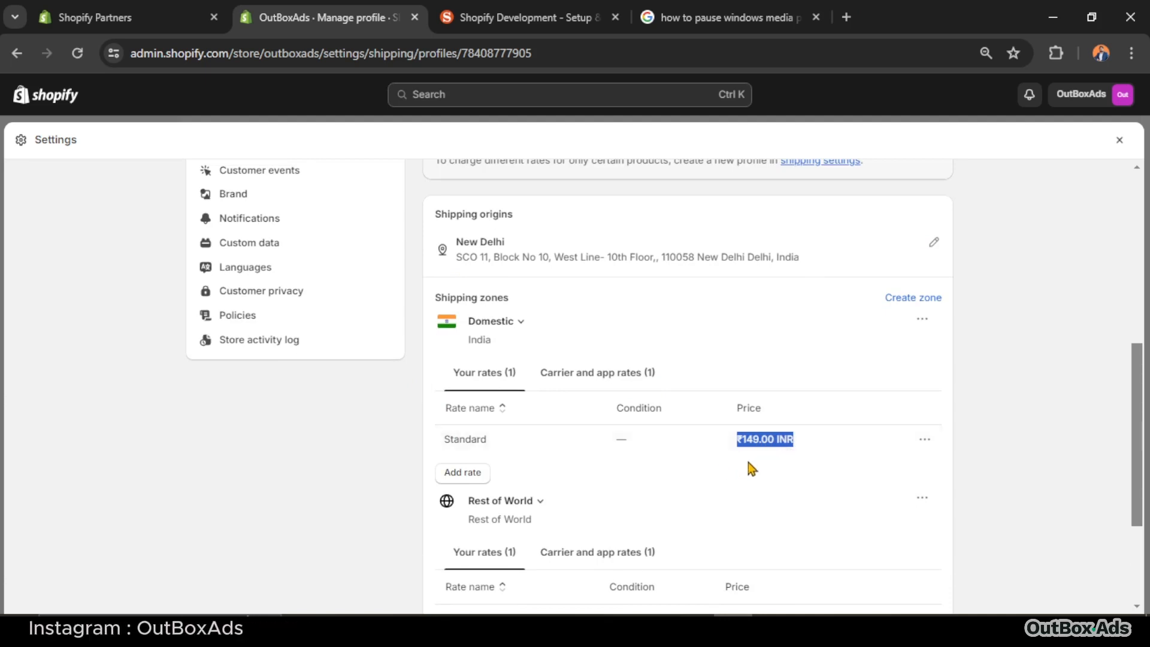
pyautogui.click(927, 440)
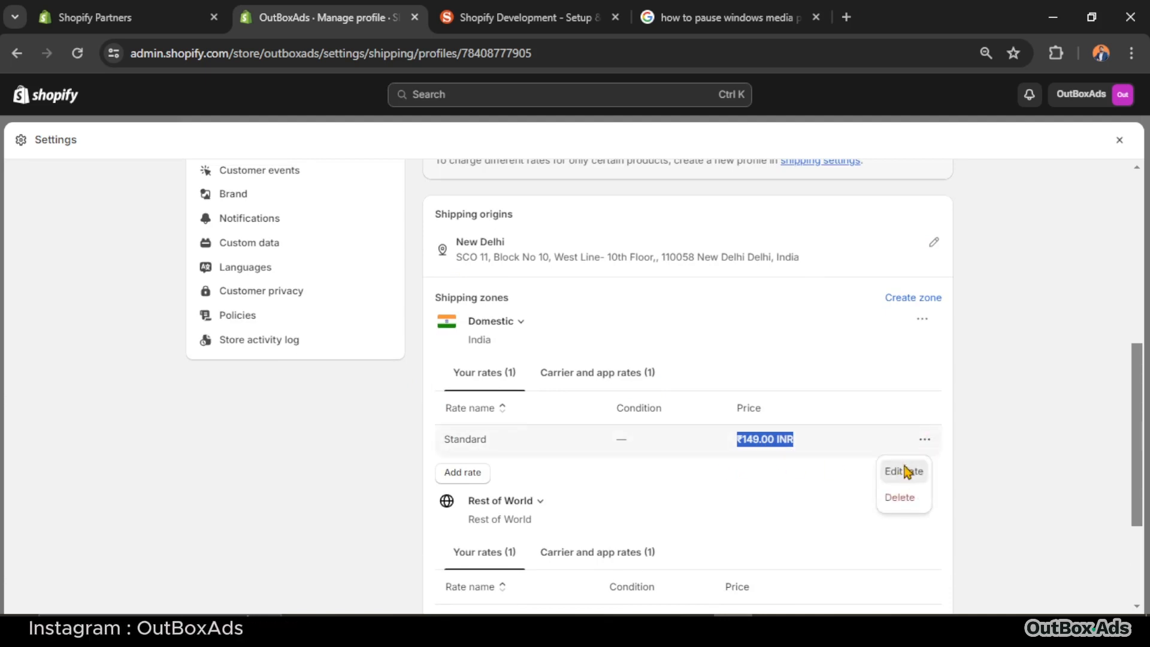
pyautogui.click(906, 471)
pyautogui.moveTo(372, 367); pyautogui.dragTo(319, 363)
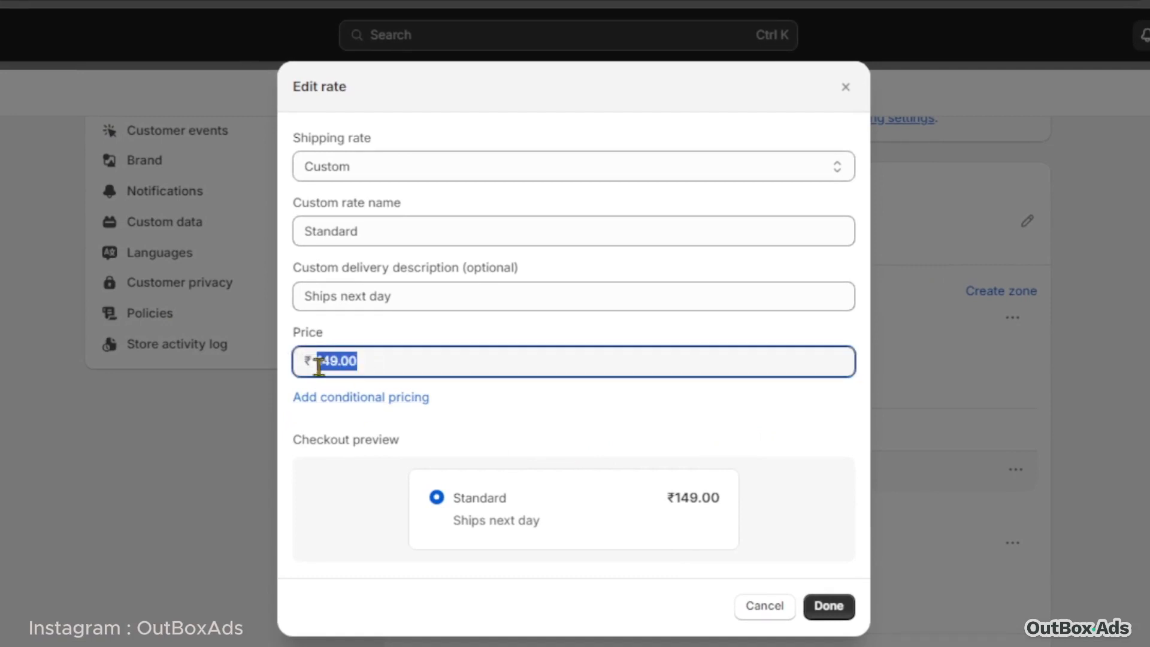
pyautogui.write('0')
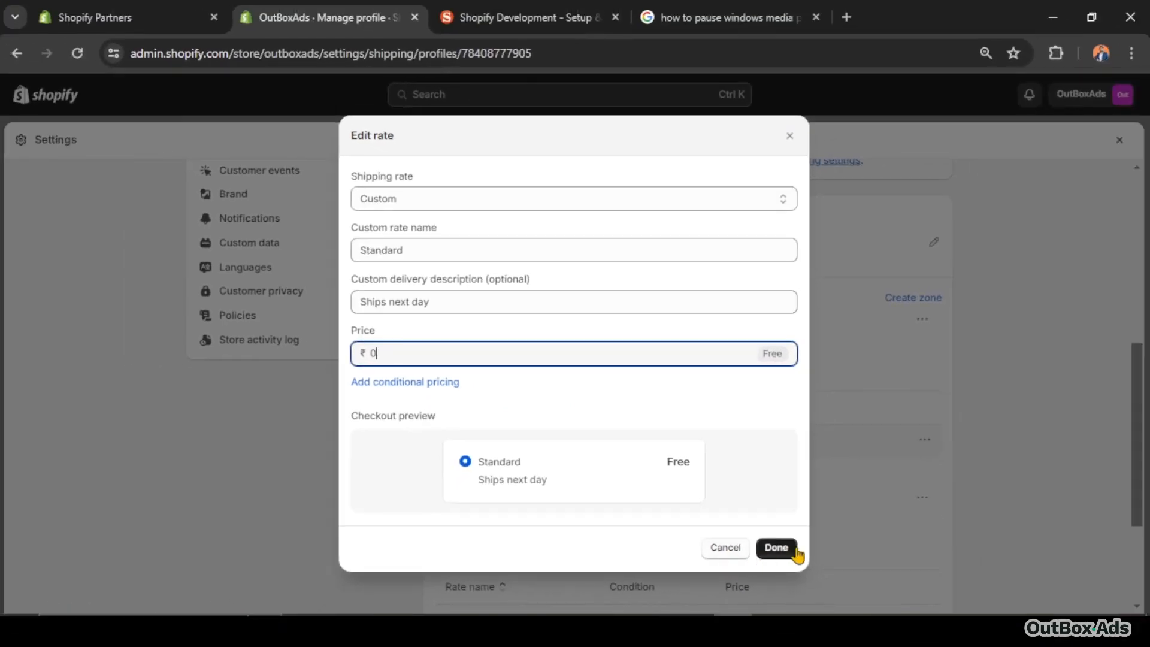
pyautogui.click(832, 606)
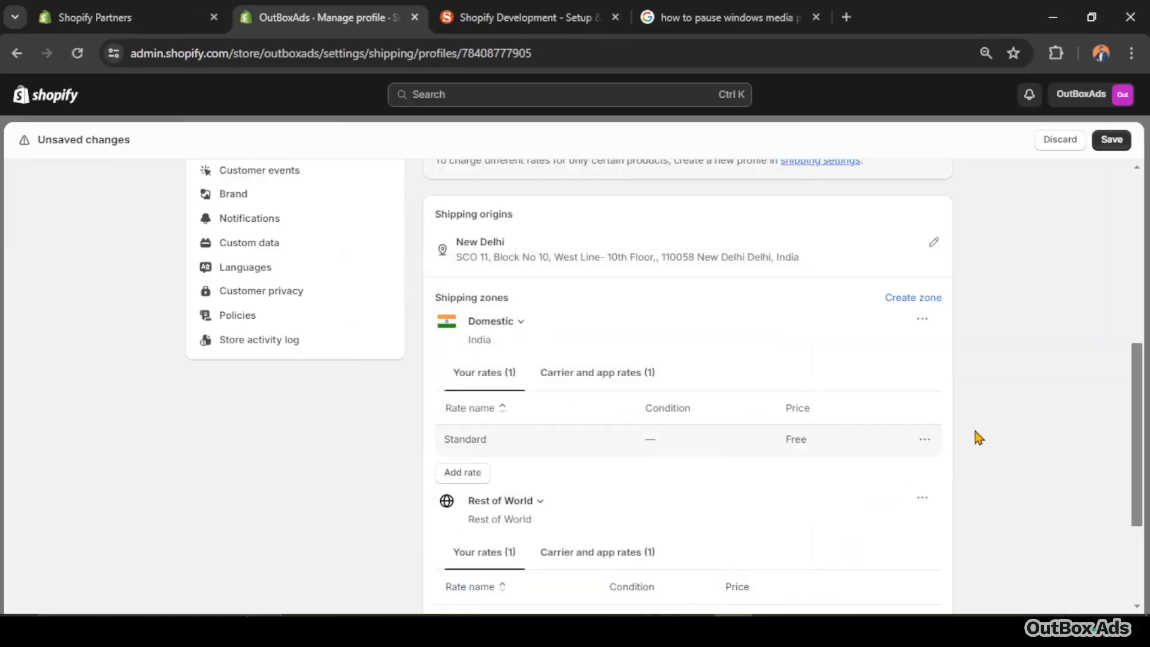
# Set the price of the Domestic zone's Standard shipping rate to ₹149 and save the shipping profile.
pyautogui.click(924, 439)
pyautogui.click(907, 478)
pyautogui.click(486, 357)
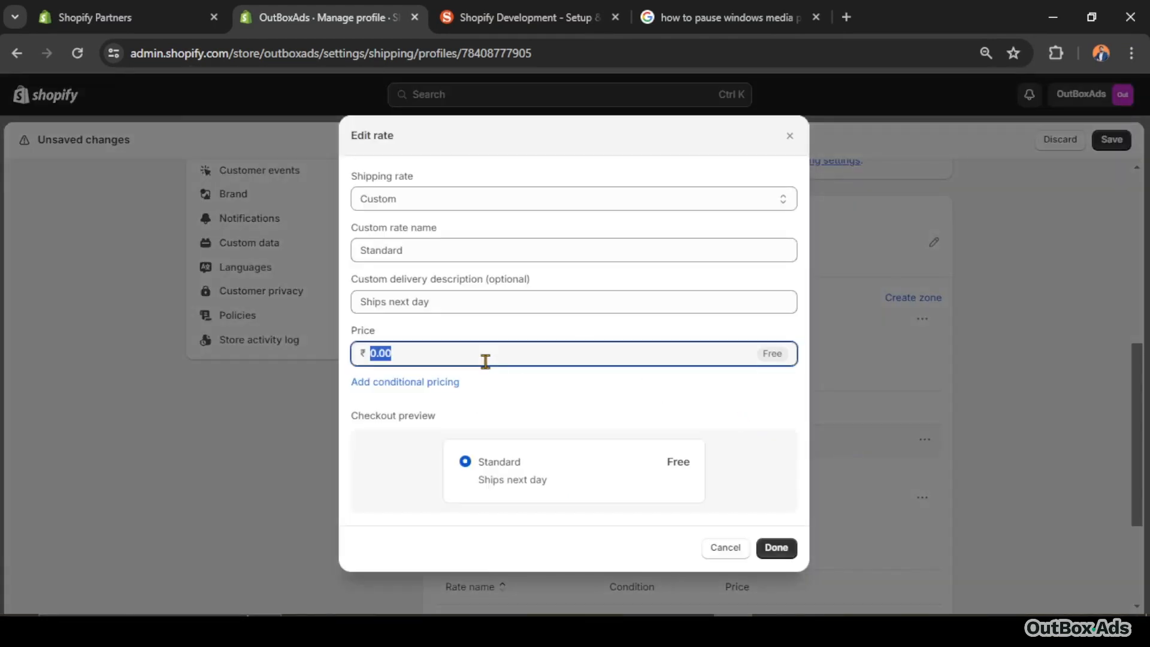
pyautogui.write('149')
pyautogui.click(782, 547)
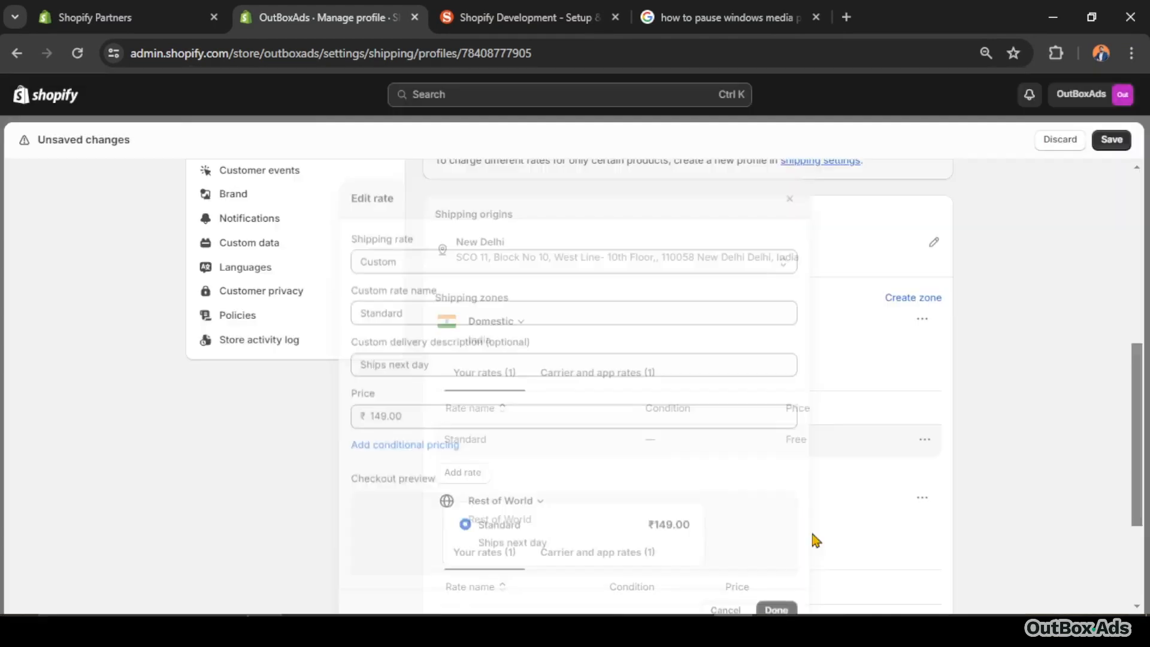
pyautogui.click(1111, 139)
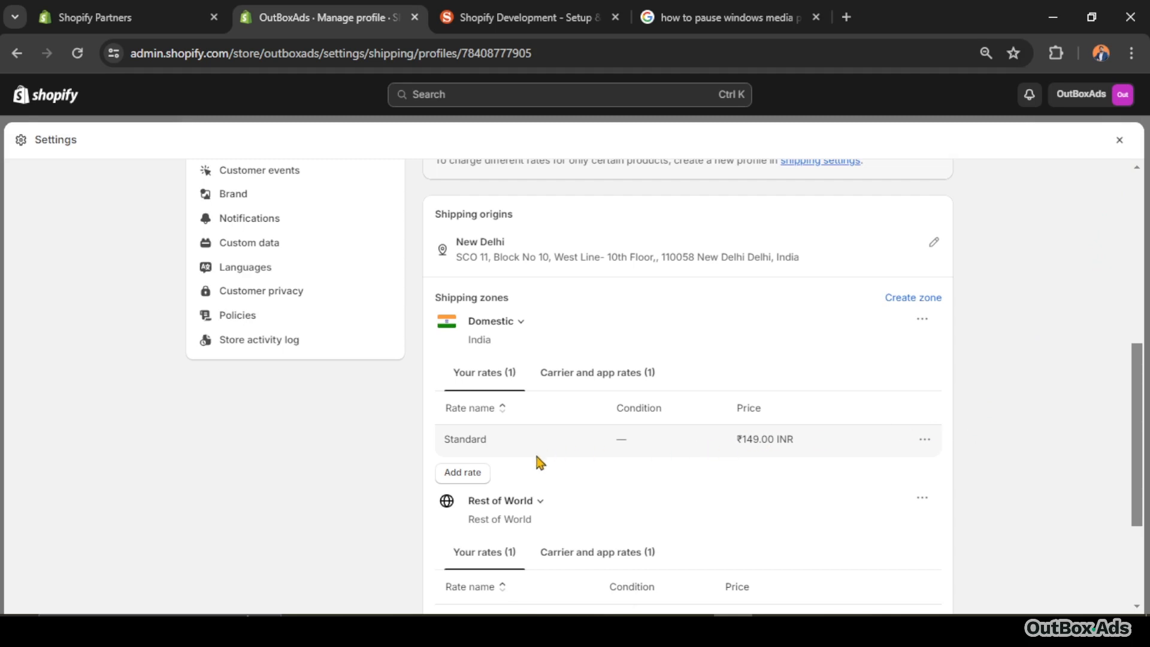
# Look at the options for adding a Domestic zone rate without adding one, and leave the settings.
pyautogui.click(463, 472)
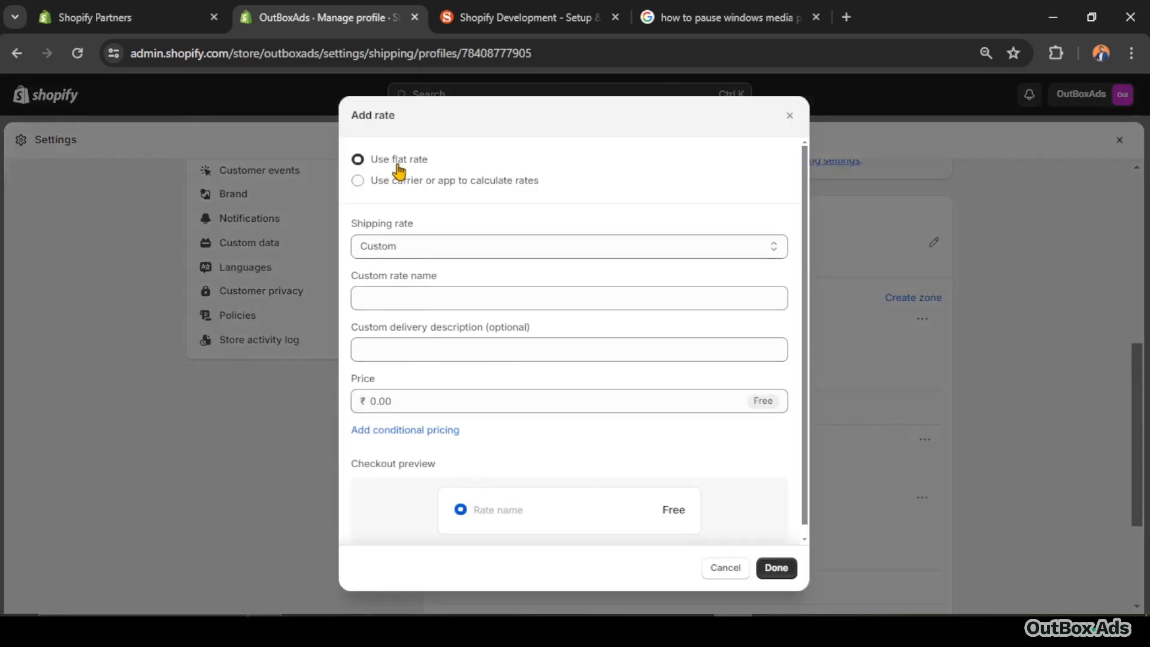
pyautogui.click(790, 116)
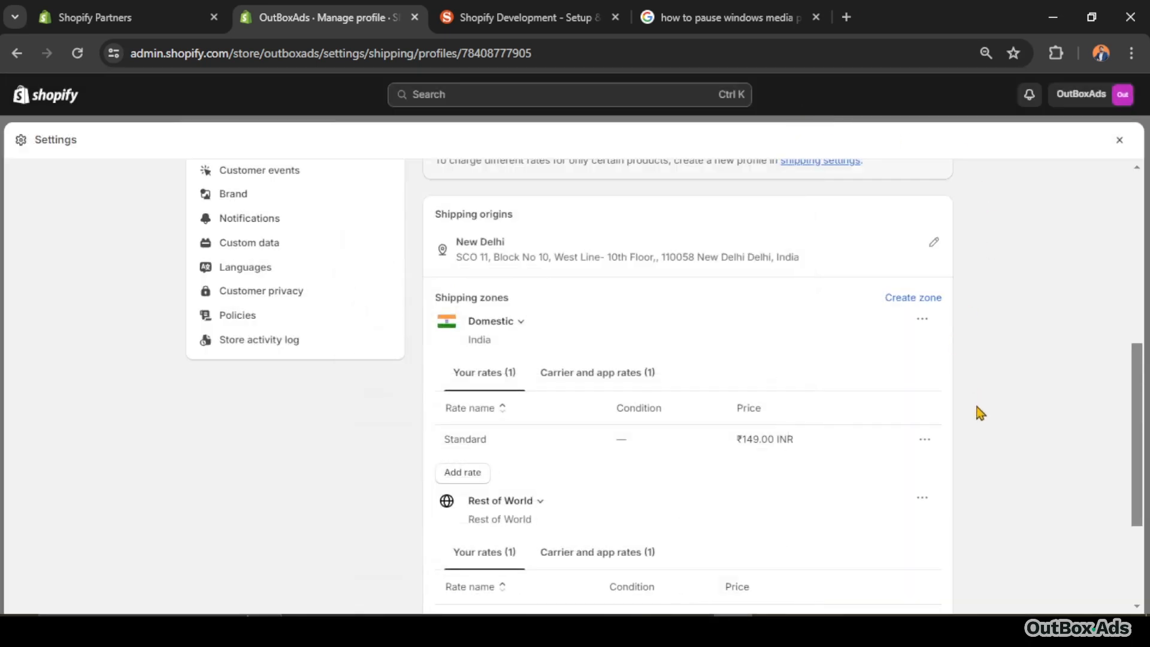
pyautogui.scroll(5, 980, 420)
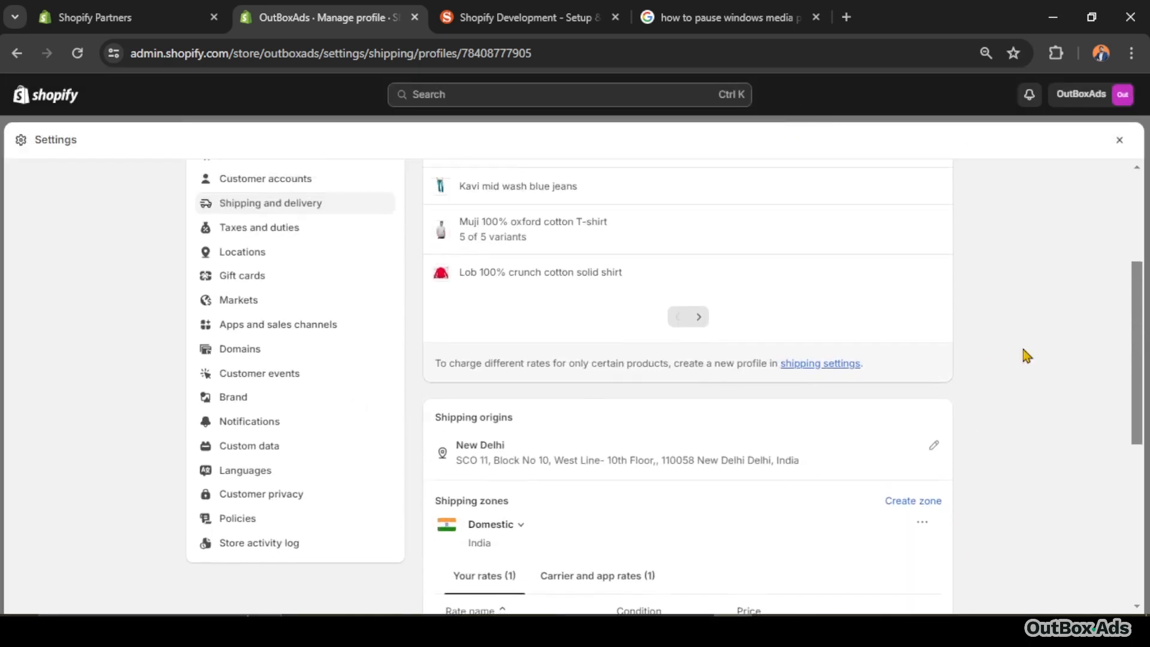
pyautogui.click(1119, 139)
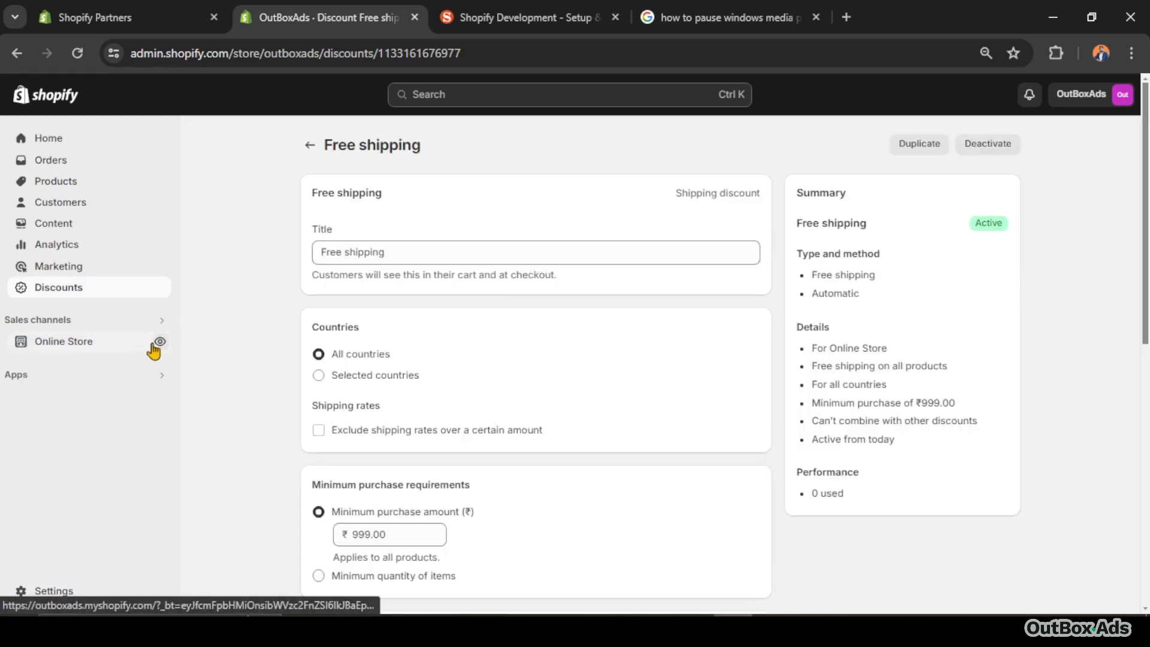
# Open the online store and take one medium Cherry floral knee length dress for women from New Arrivals through the cart to checkout.
pyautogui.click(160, 342)
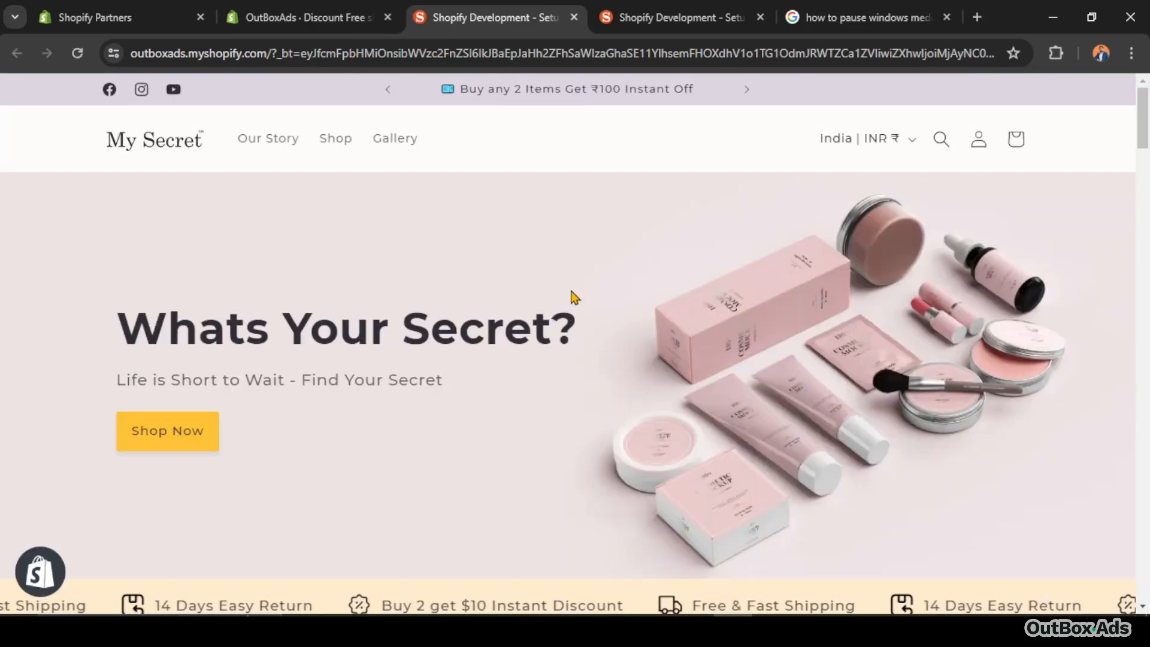
pyautogui.scroll(-6, 570, 298)
pyautogui.scroll(-13, 568, 296)
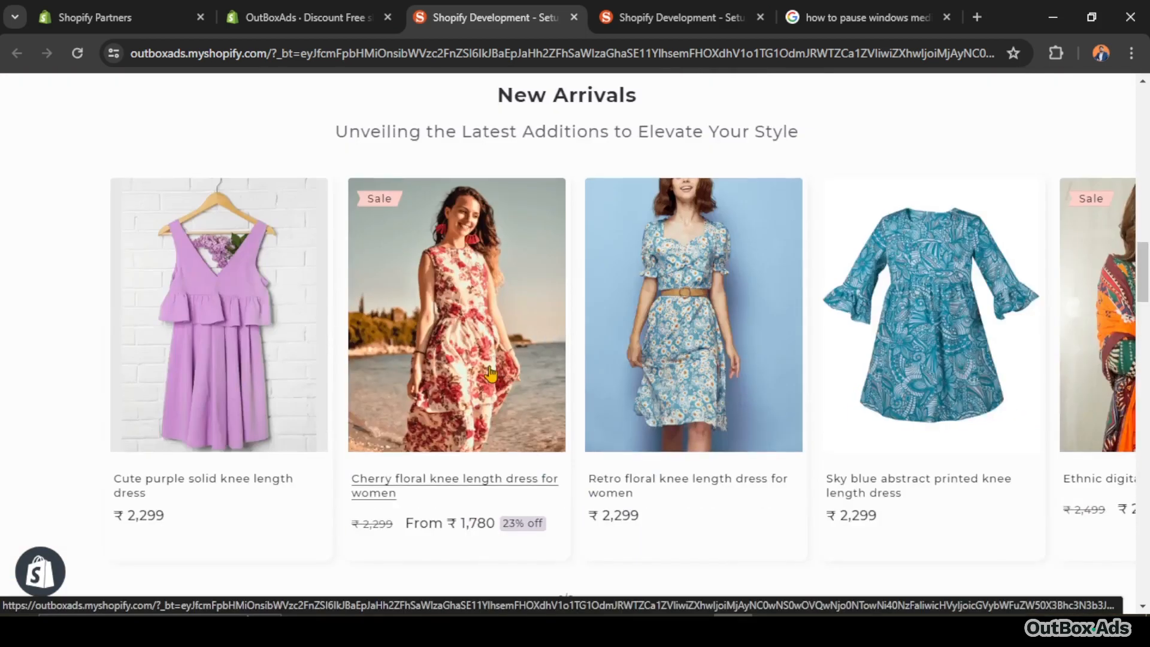
pyautogui.click(499, 332)
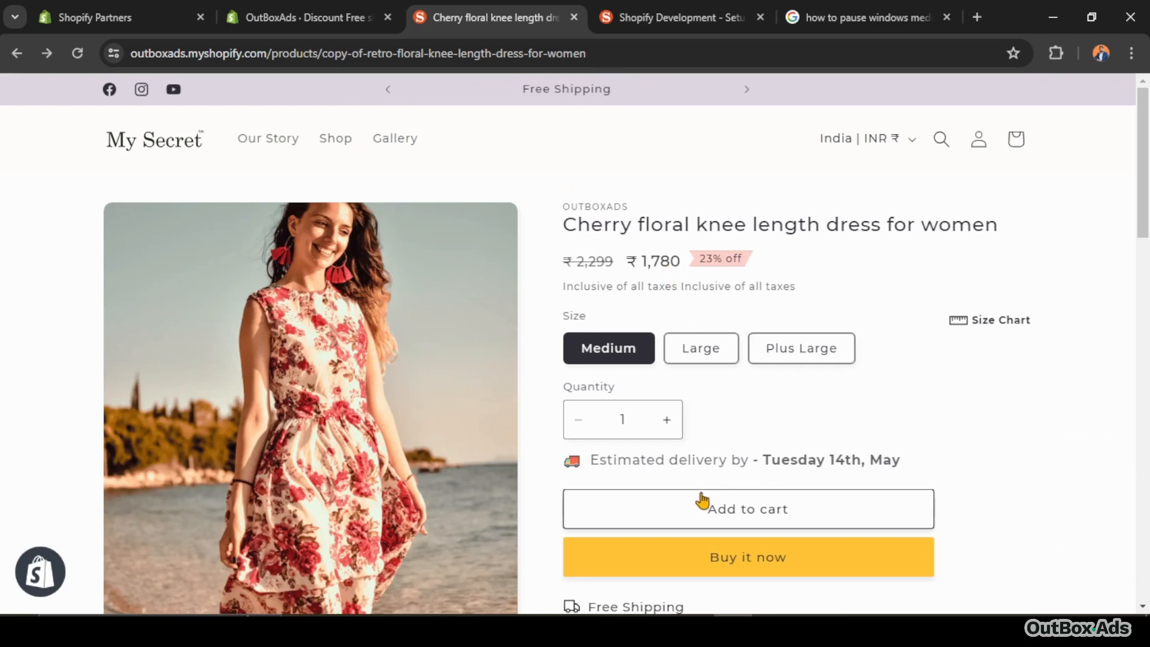
pyautogui.click(738, 512)
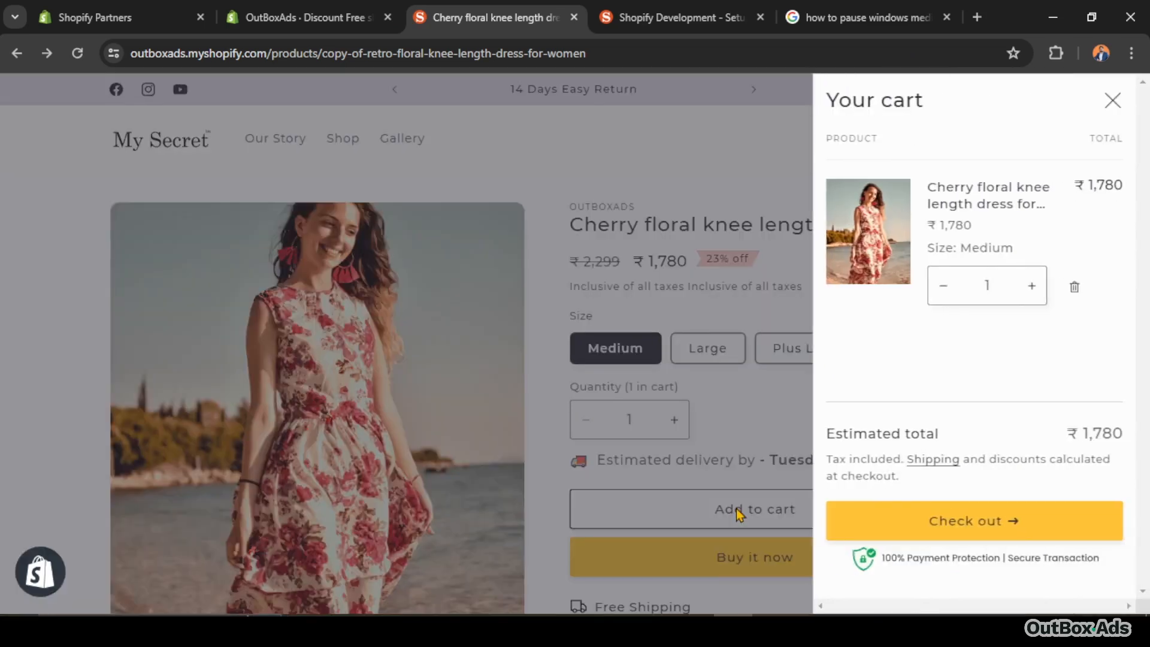
pyautogui.click(983, 525)
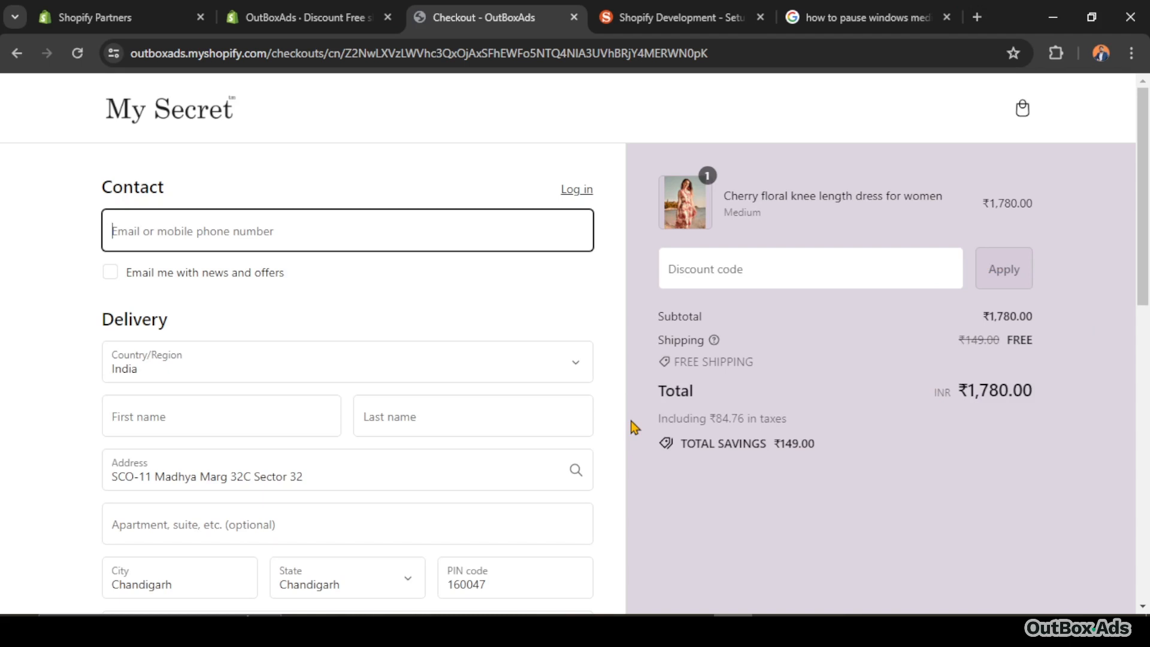
# Examine the shipping charge and free shipping discount in the order summary, and the shipping method offered at checkout.
pyautogui.press('XF86AudioPlay')
pyautogui.moveTo(951, 339); pyautogui.dragTo(1047, 341)
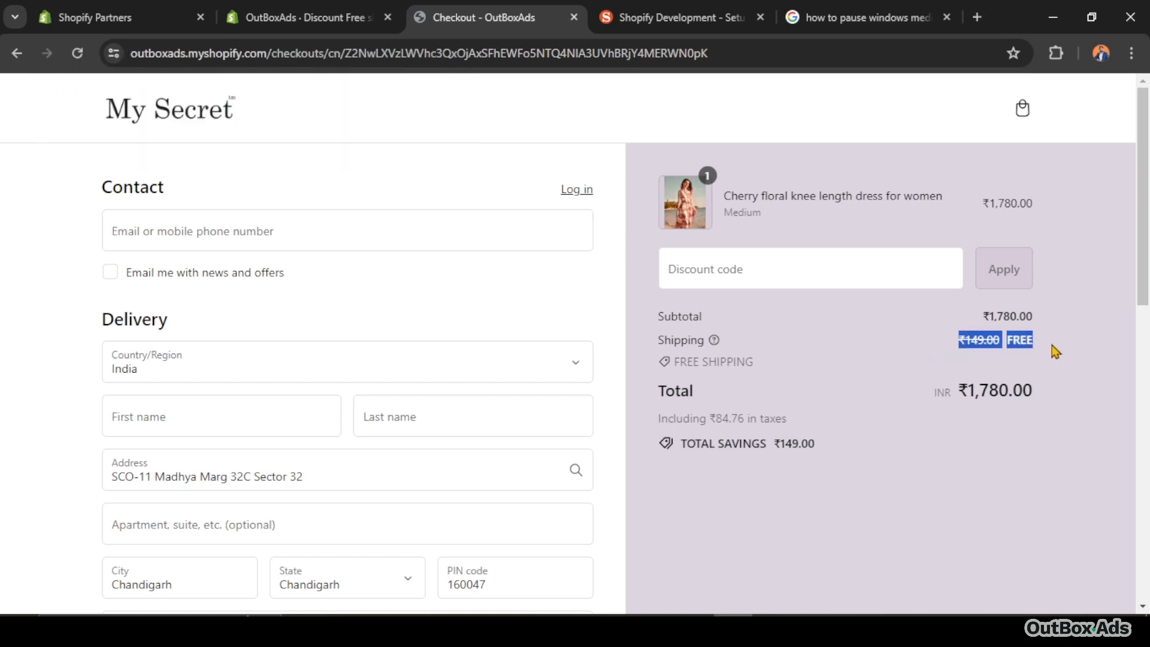
pyautogui.click(1070, 357)
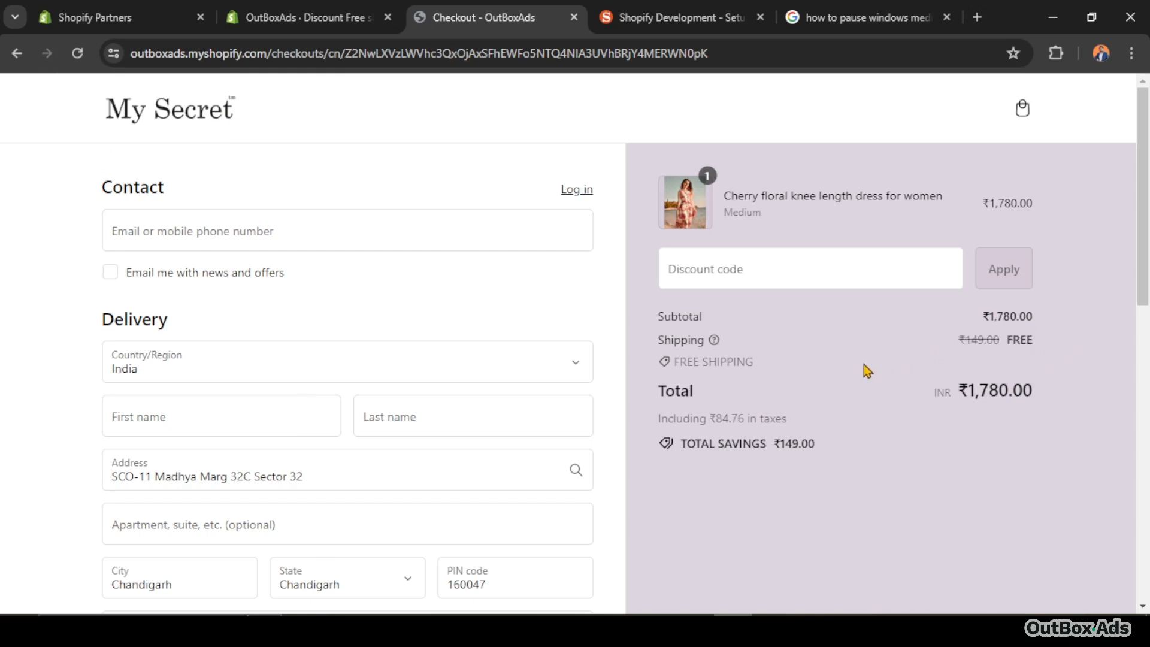
pyautogui.moveTo(674, 362); pyautogui.dragTo(764, 363)
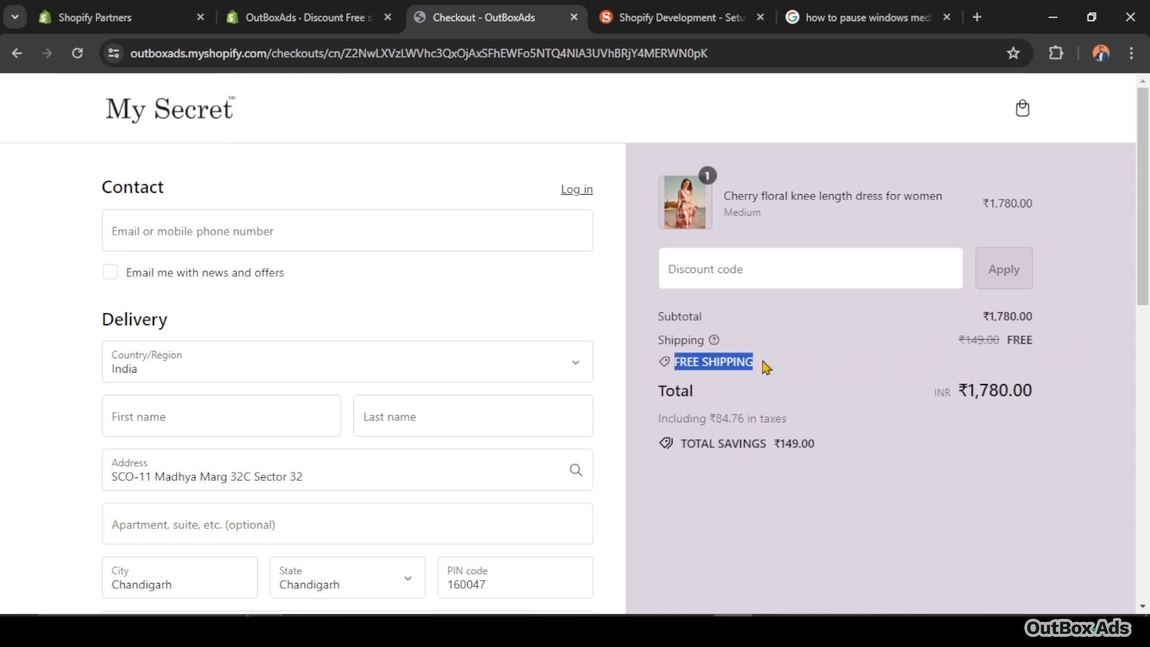
pyautogui.click(871, 376)
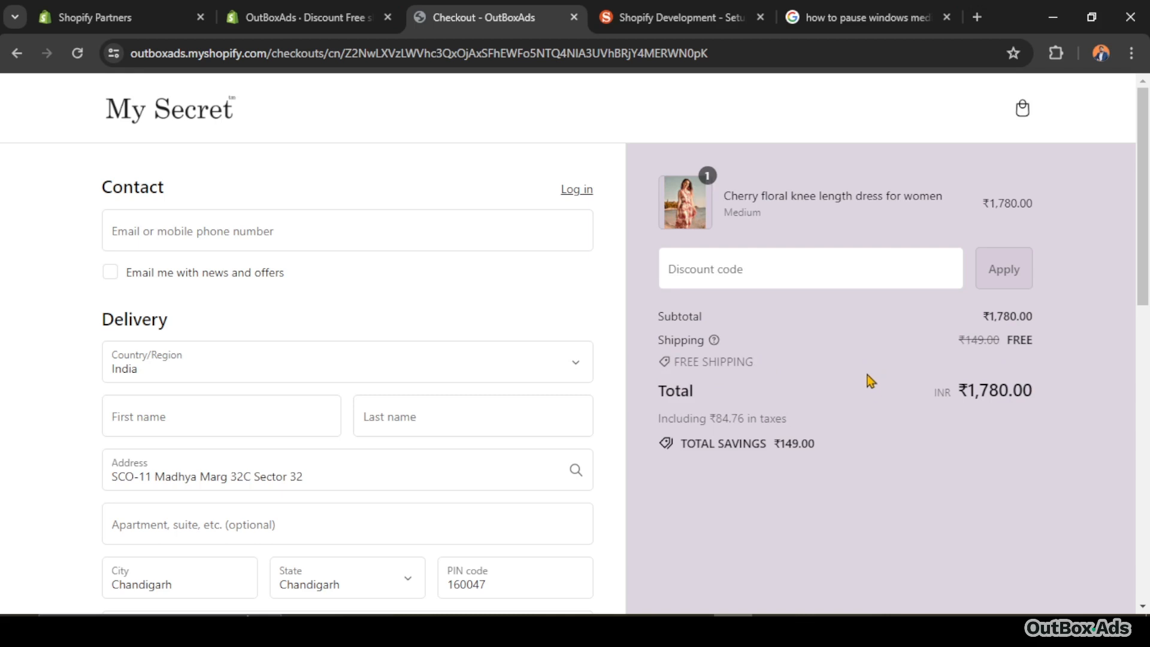
pyautogui.scroll(-7, 601, 468)
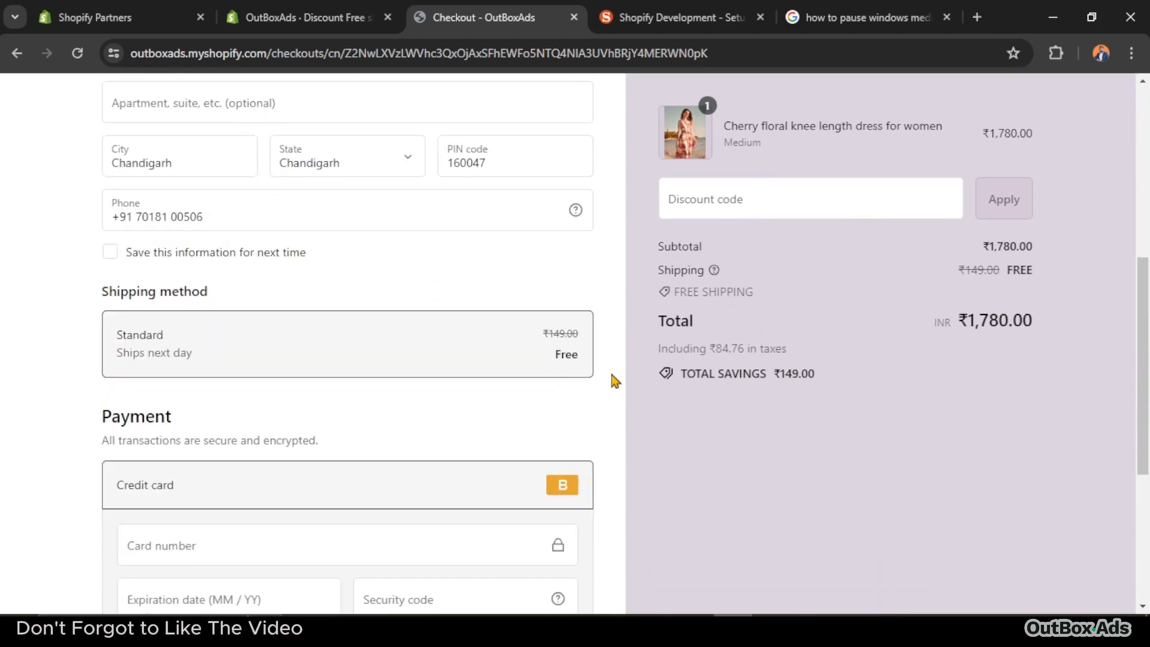
pyautogui.scroll(7, 614, 380)
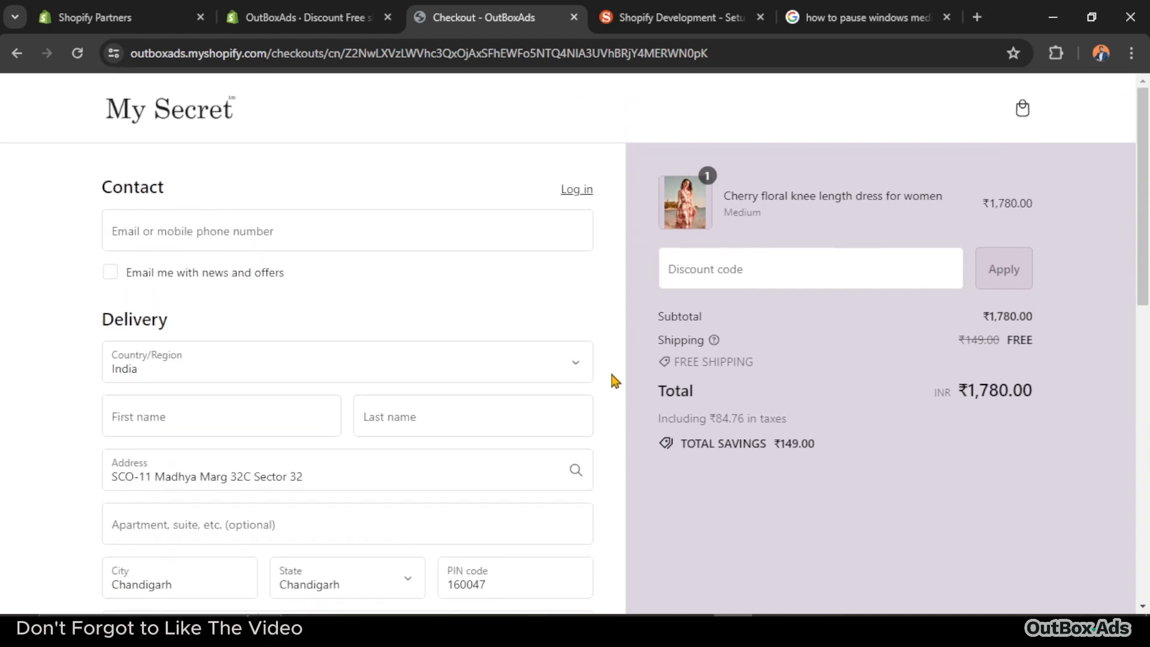
# In the store admin, review the discount value and minimum quantity of the Buy 2 Get 10% Off discount and return to the discounts list.
pyautogui.click(254, 21)
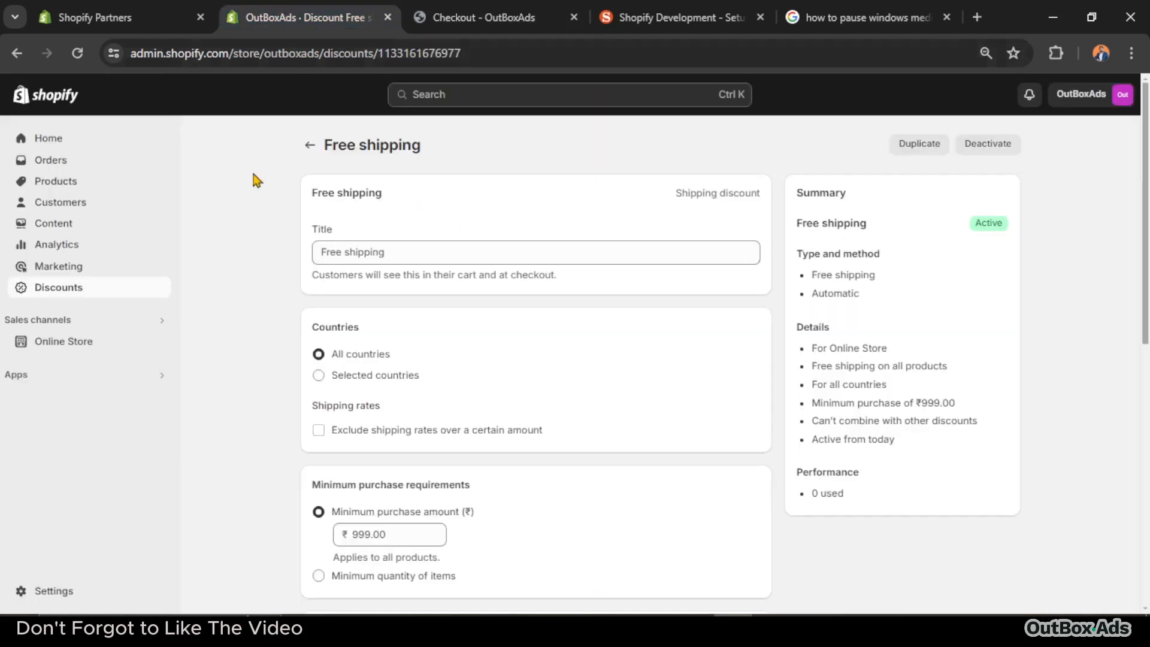
pyautogui.click(83, 290)
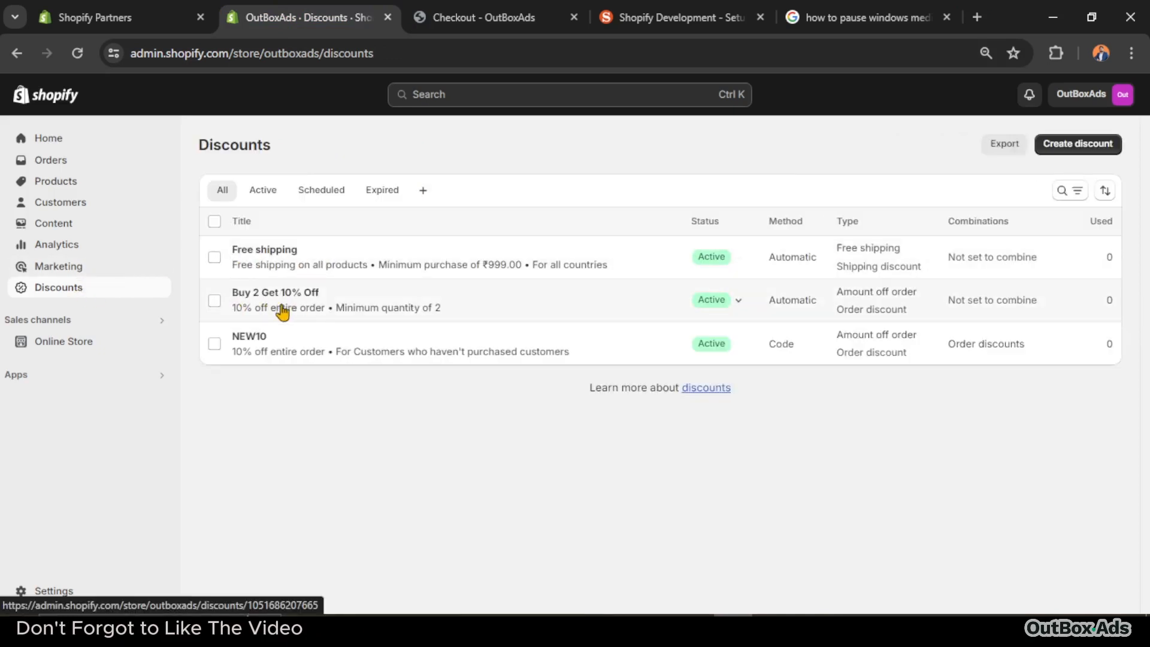
pyautogui.click(506, 306)
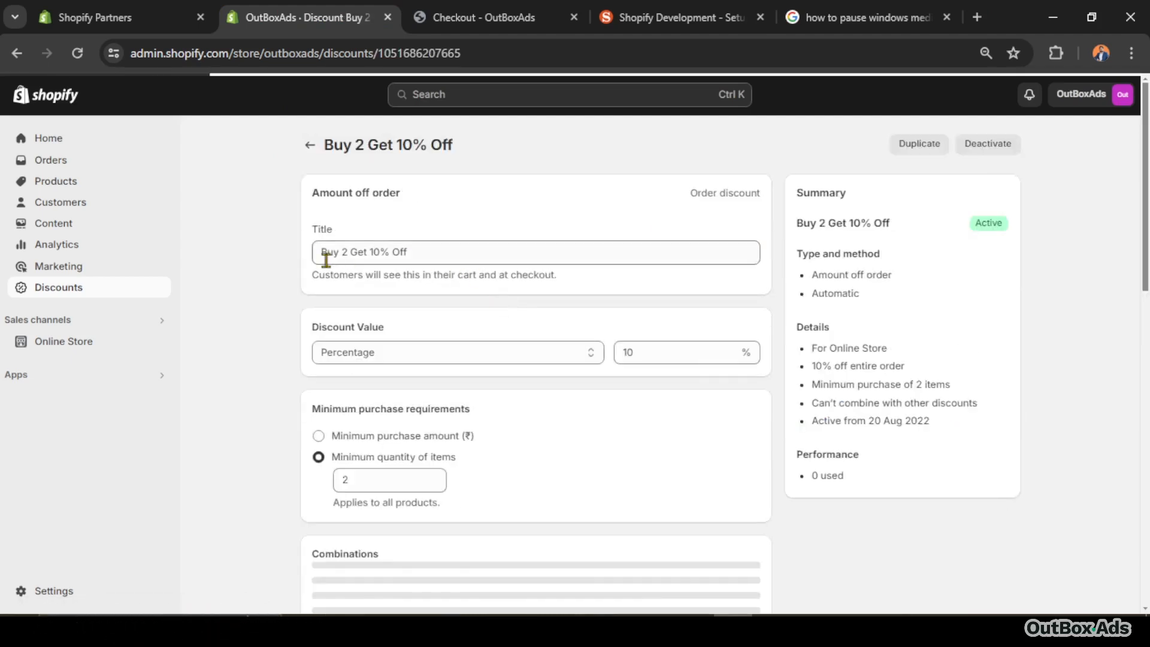
pyautogui.doubleClick(620, 353)
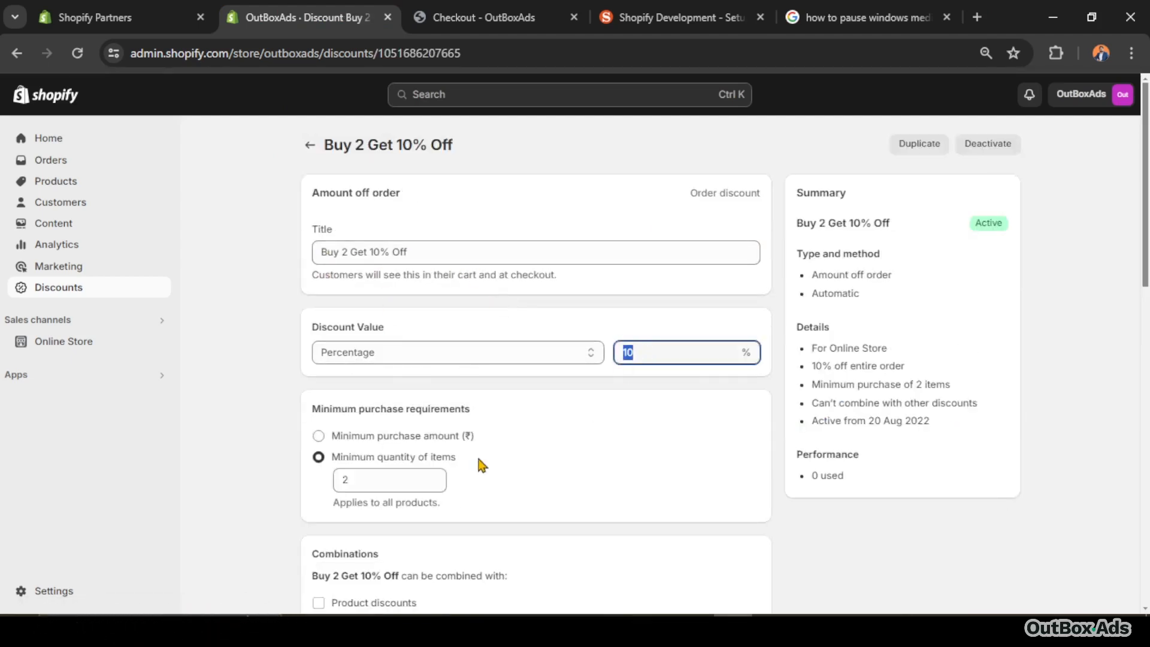
pyautogui.click(345, 479)
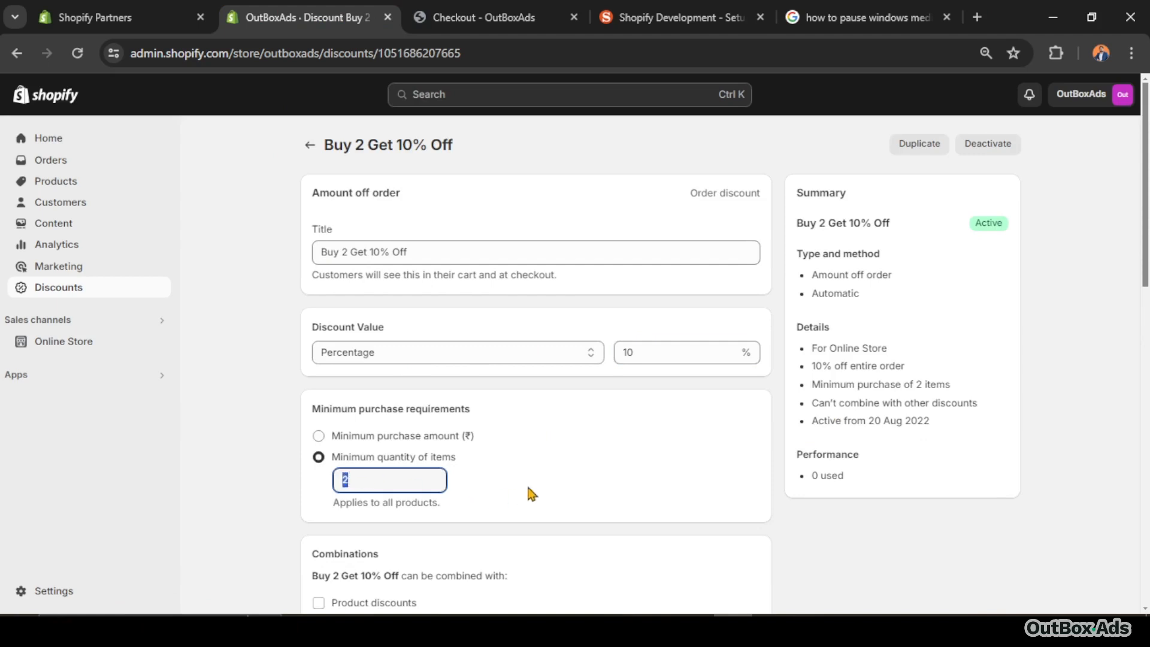
pyautogui.click(552, 484)
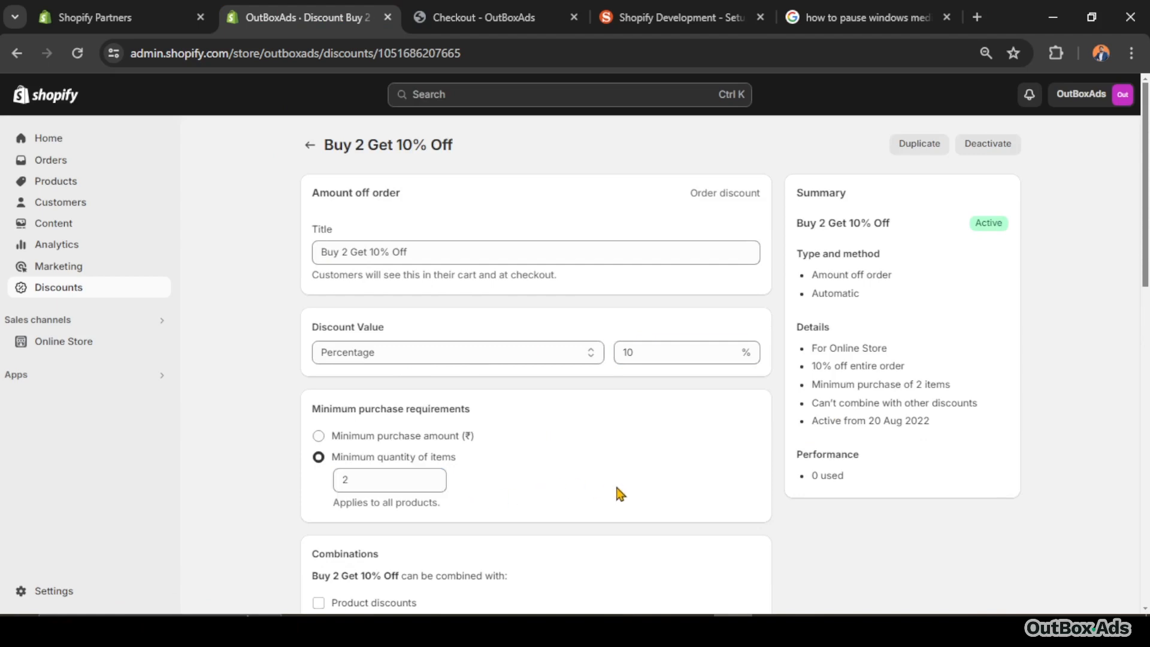
pyautogui.click(309, 148)
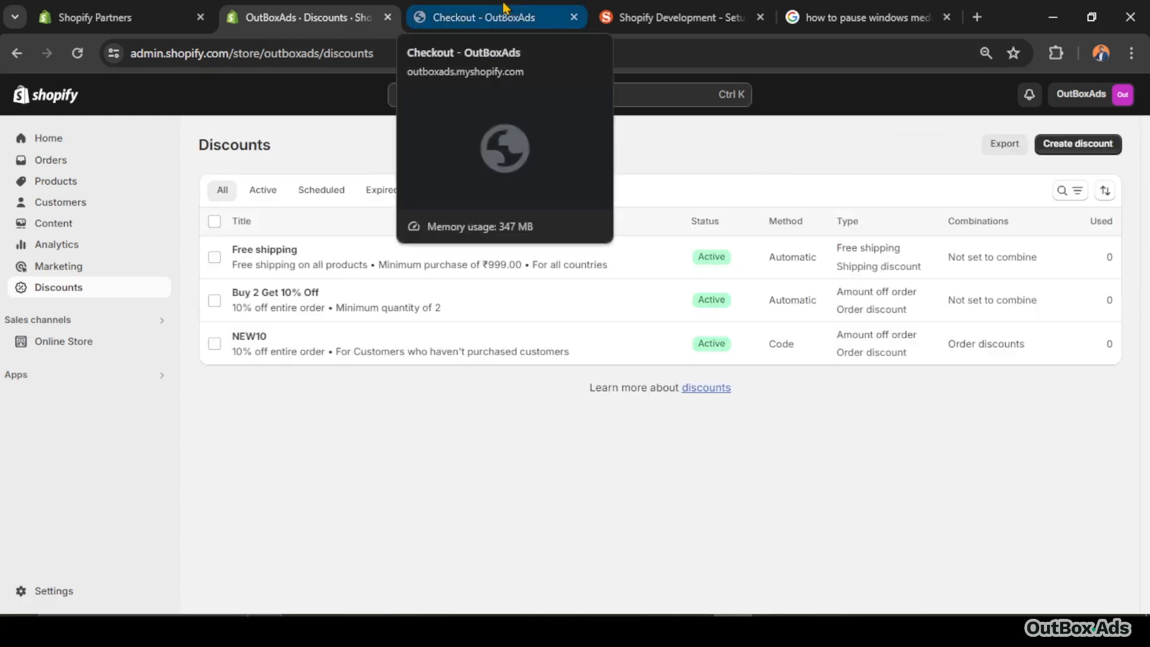
# Return to the storefront's product page, add a second medium Cherry floral dress to the cart and proceed to checkout.
pyautogui.click(506, 12)
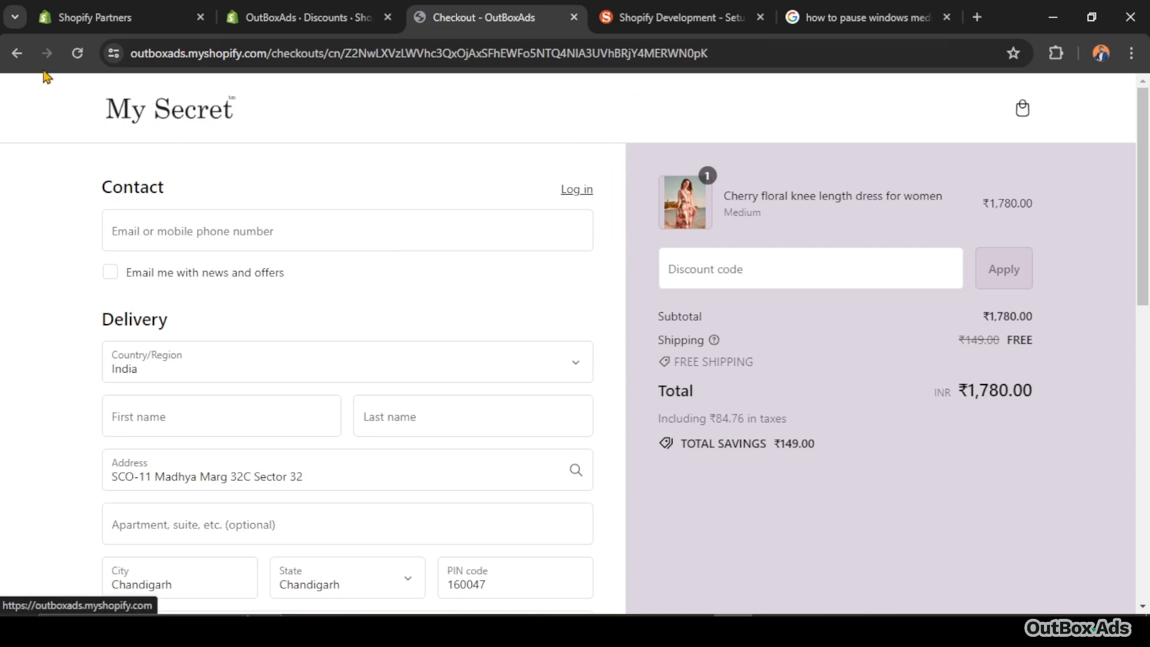
pyautogui.click(17, 52)
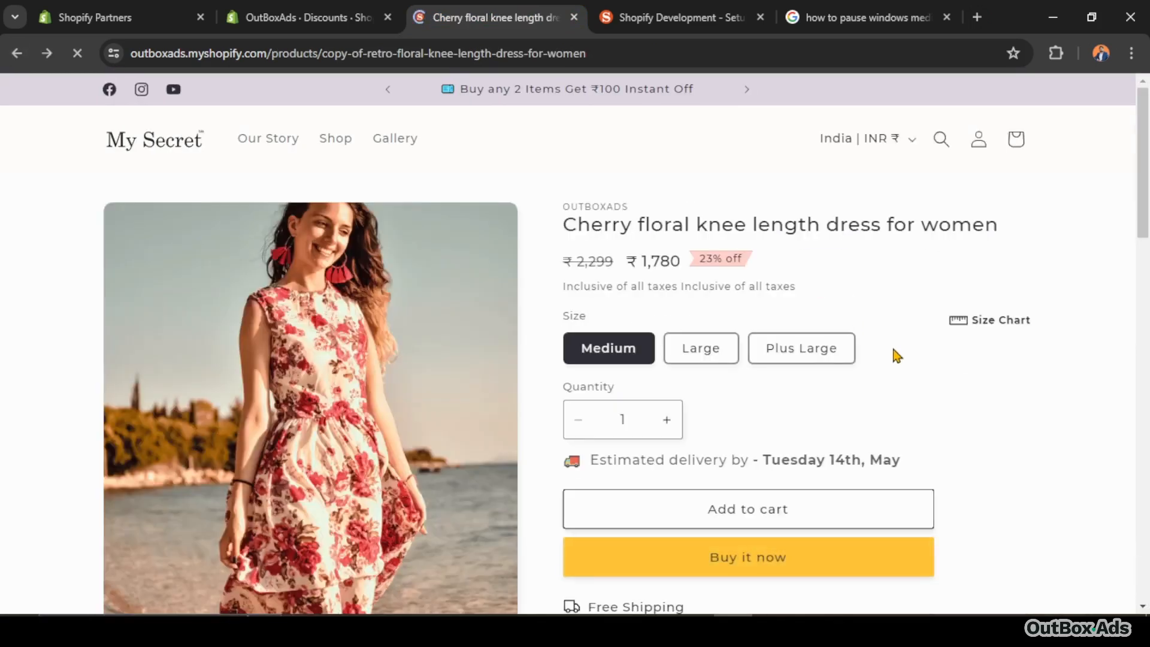
pyautogui.click(812, 505)
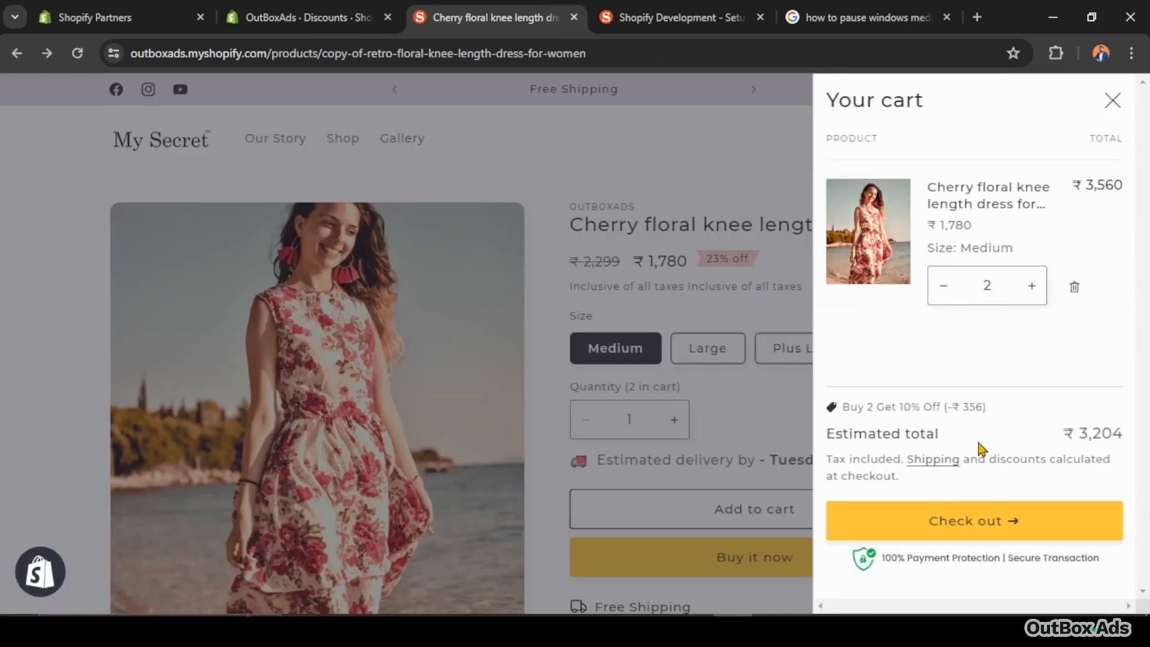
pyautogui.moveTo(840, 407); pyautogui.dragTo(1016, 407)
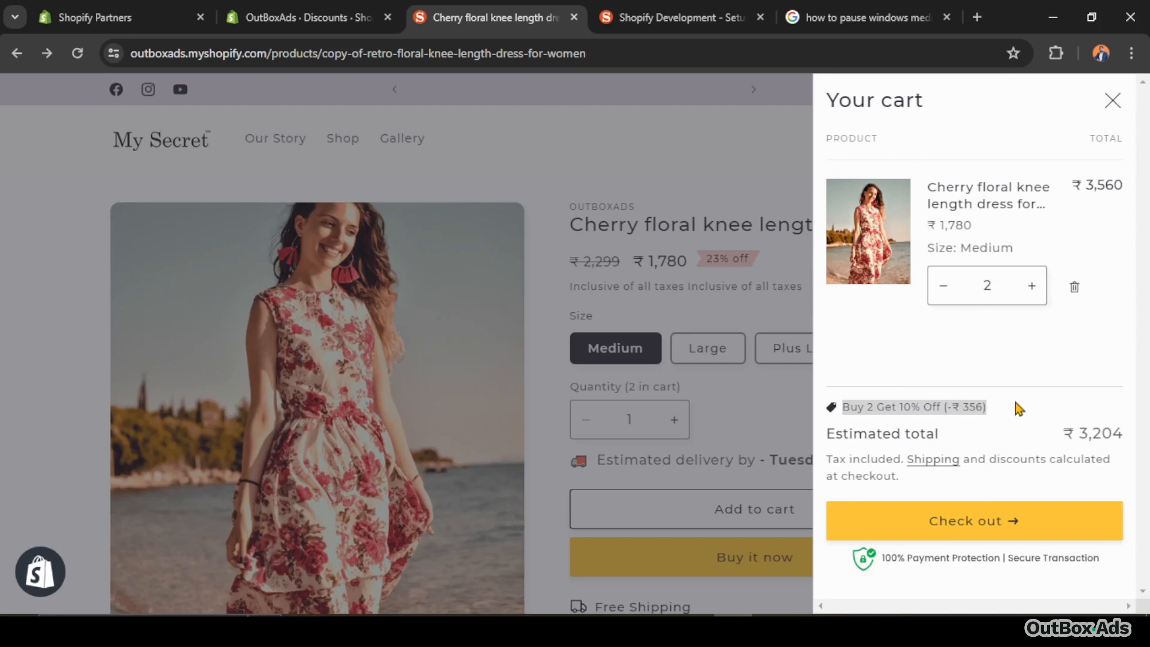
pyautogui.click(1018, 411)
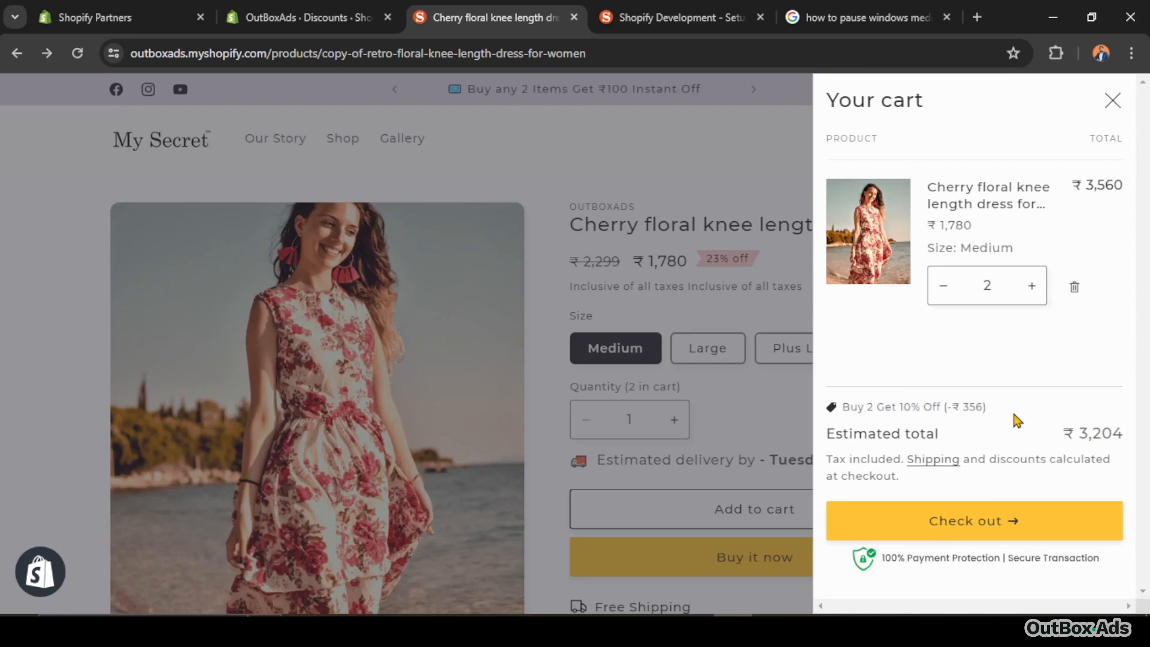
pyautogui.click(1014, 522)
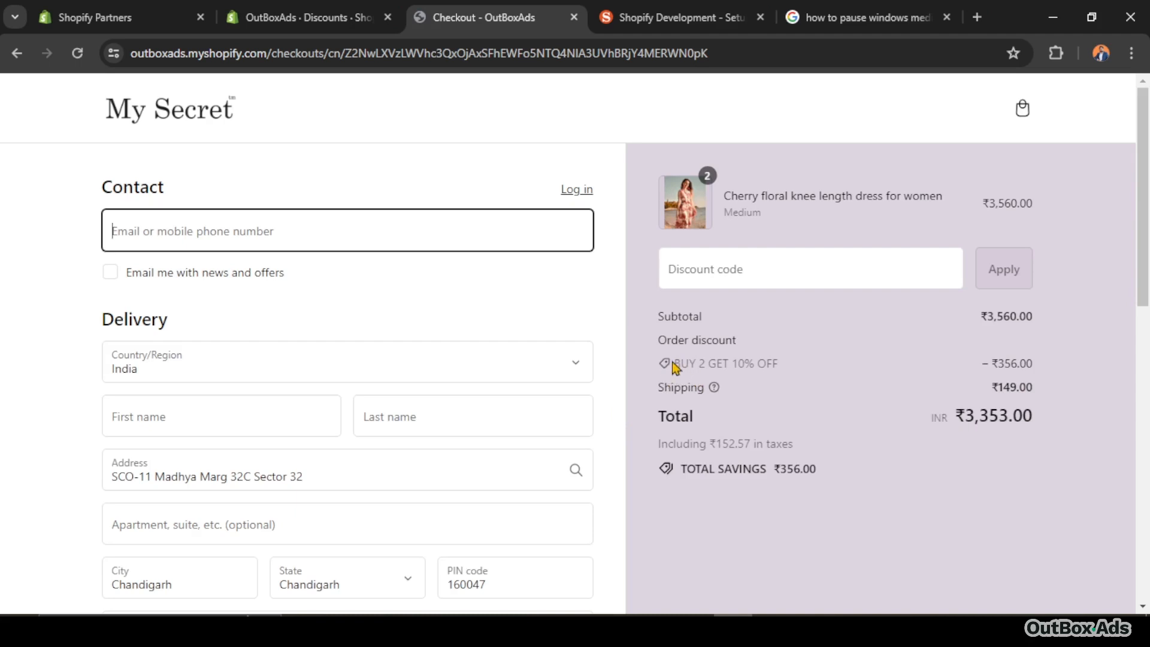
# Examine the order discount, shipping charge and subtotal in the checkout summary for the two dresses.
pyautogui.moveTo(676, 367); pyautogui.dragTo(788, 372)
pyautogui.moveTo(975, 365); pyautogui.dragTo(1063, 372)
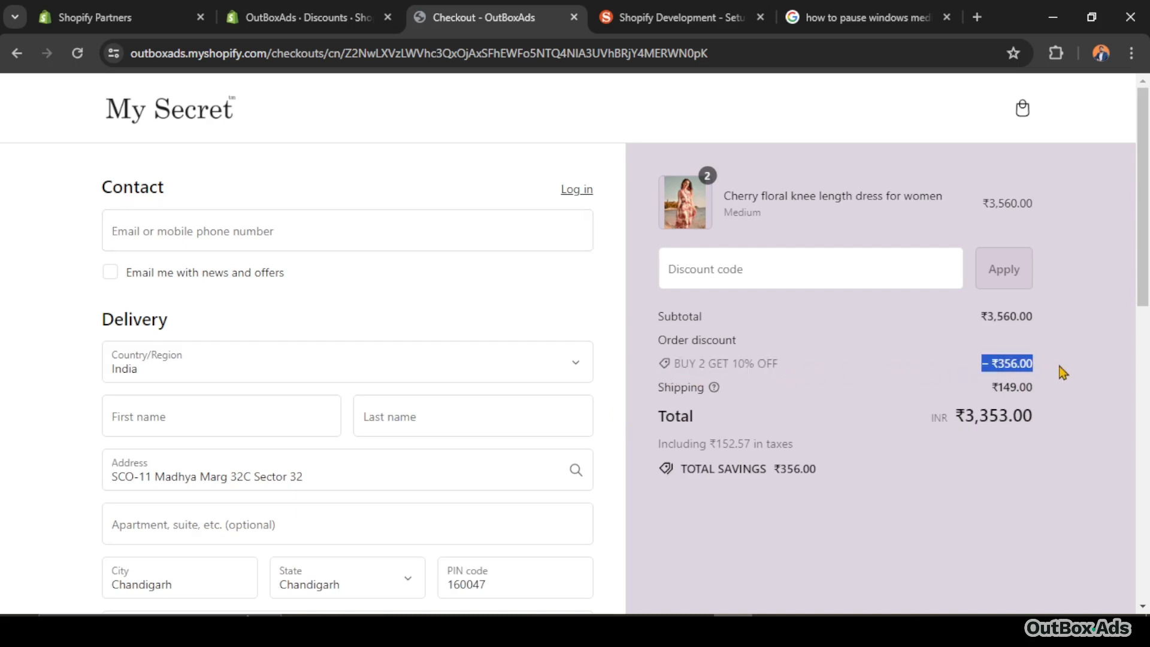
pyautogui.click(1063, 373)
pyautogui.moveTo(658, 388); pyautogui.dragTo(702, 390)
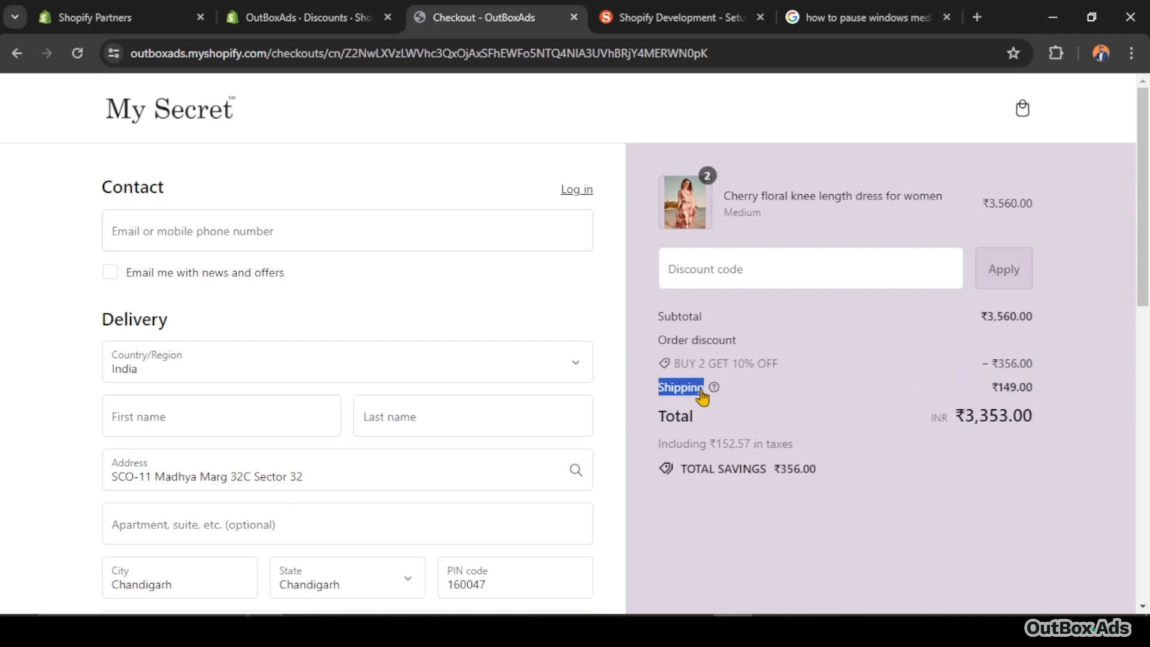
pyautogui.moveTo(1004, 388)
pyautogui.mouseDown()
pyautogui.moveTo(1036, 390)
pyautogui.moveTo(992, 390)
pyautogui.mouseUp()
pyautogui.click(1022, 389)
pyautogui.click(1089, 406)
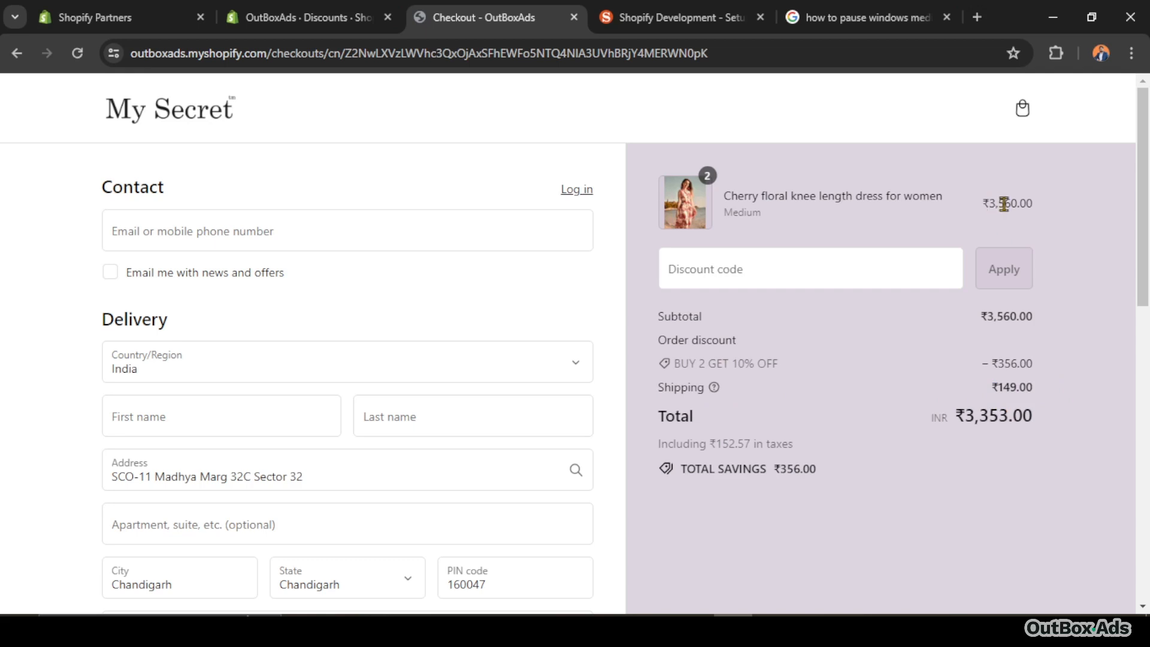
pyautogui.moveTo(981, 315); pyautogui.dragTo(1054, 352)
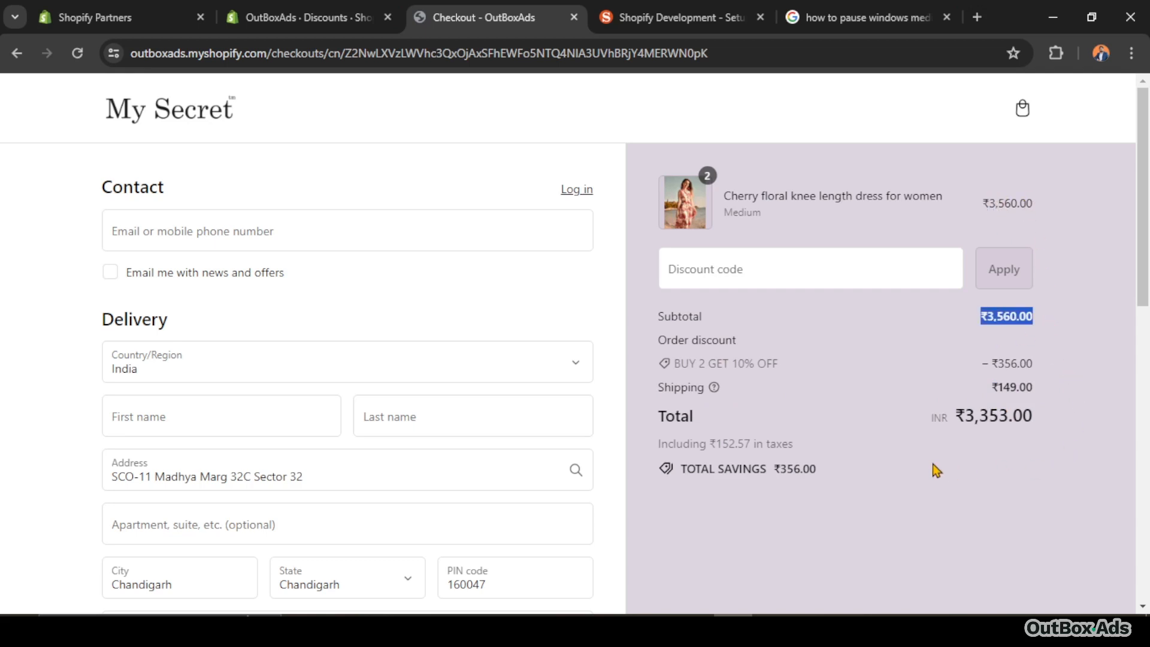
# Review the shipping method and its rate at checkout alongside the order summary.
pyautogui.click(887, 454)
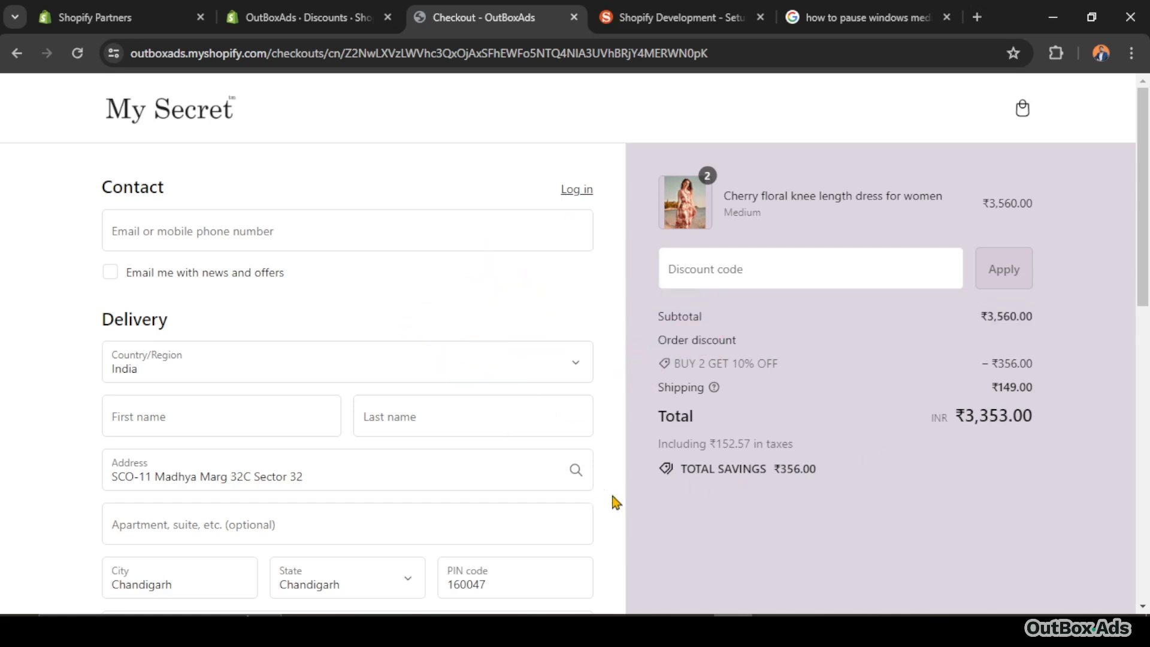
pyautogui.scroll(-5, 615, 501)
pyautogui.scroll(-1, 614, 501)
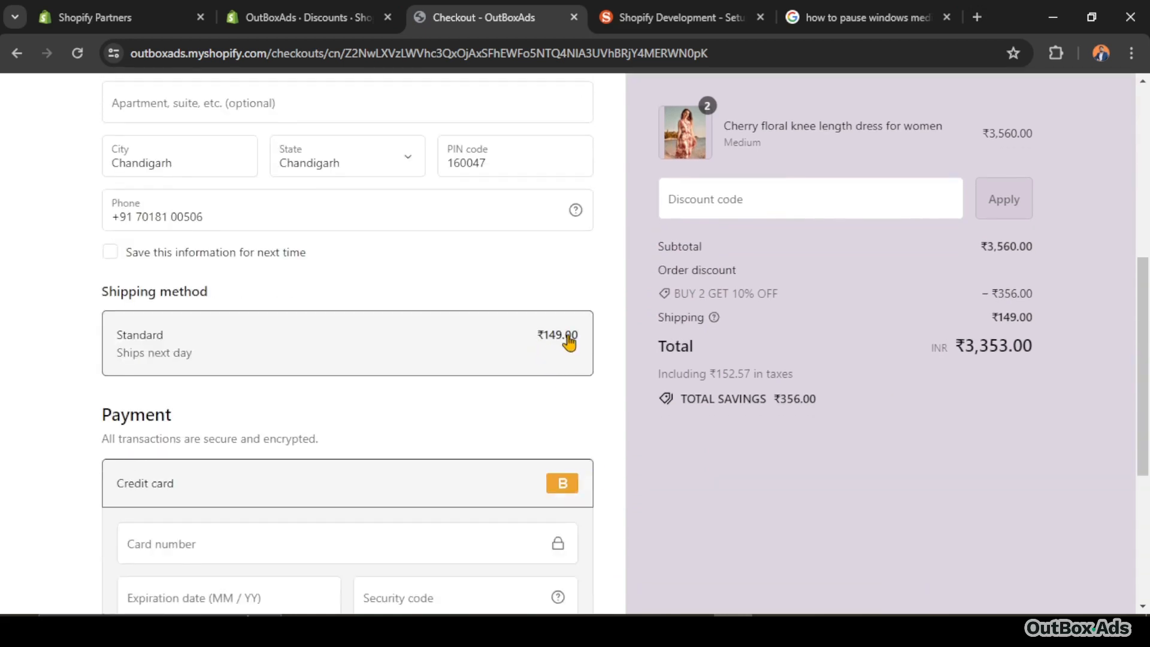
pyautogui.scroll(3, 626, 436)
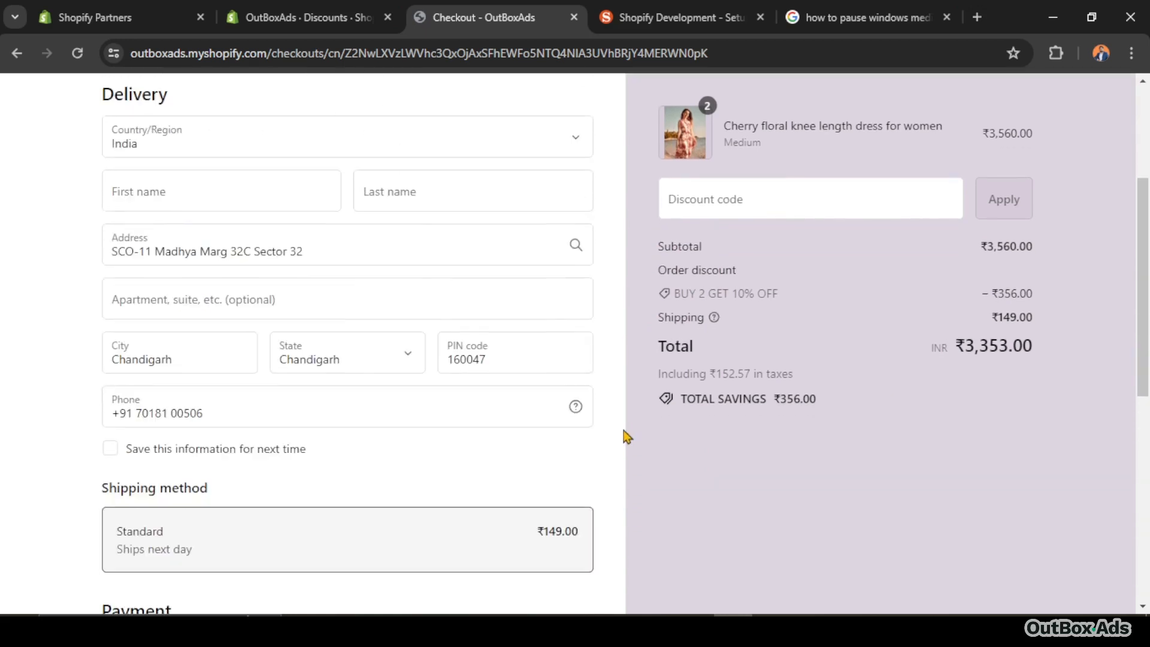
pyautogui.scroll(3, 622, 537)
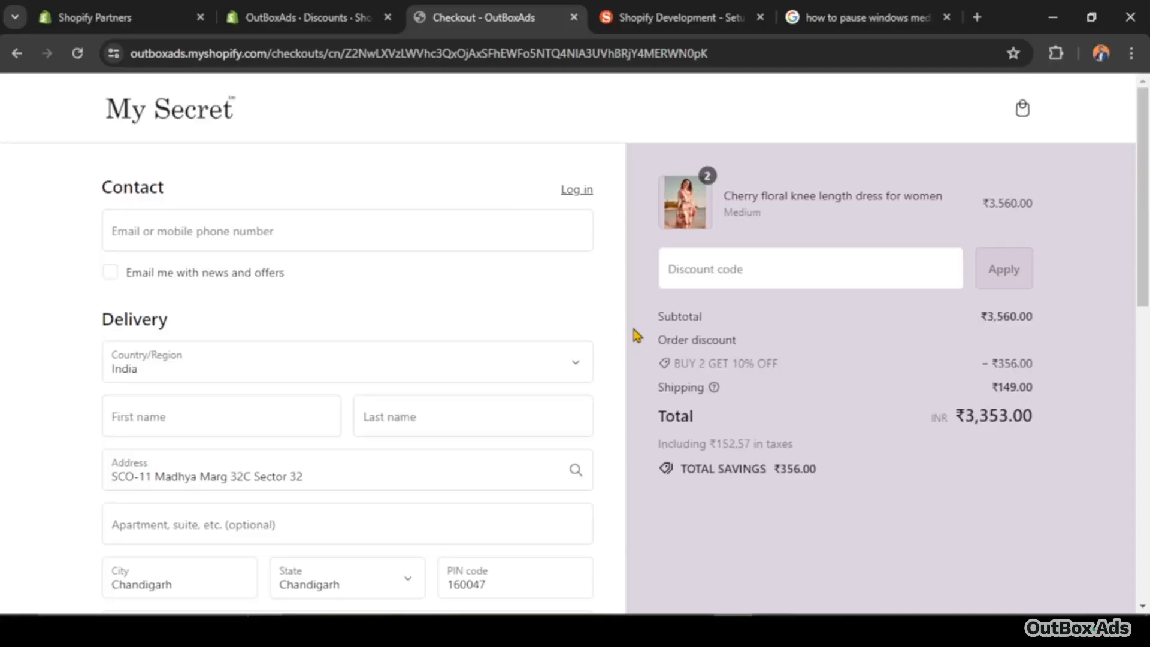
# Switch to the store admin, open the Buy 2 Get 10% Off discount and locate its combination settings.
pyautogui.click(298, 20)
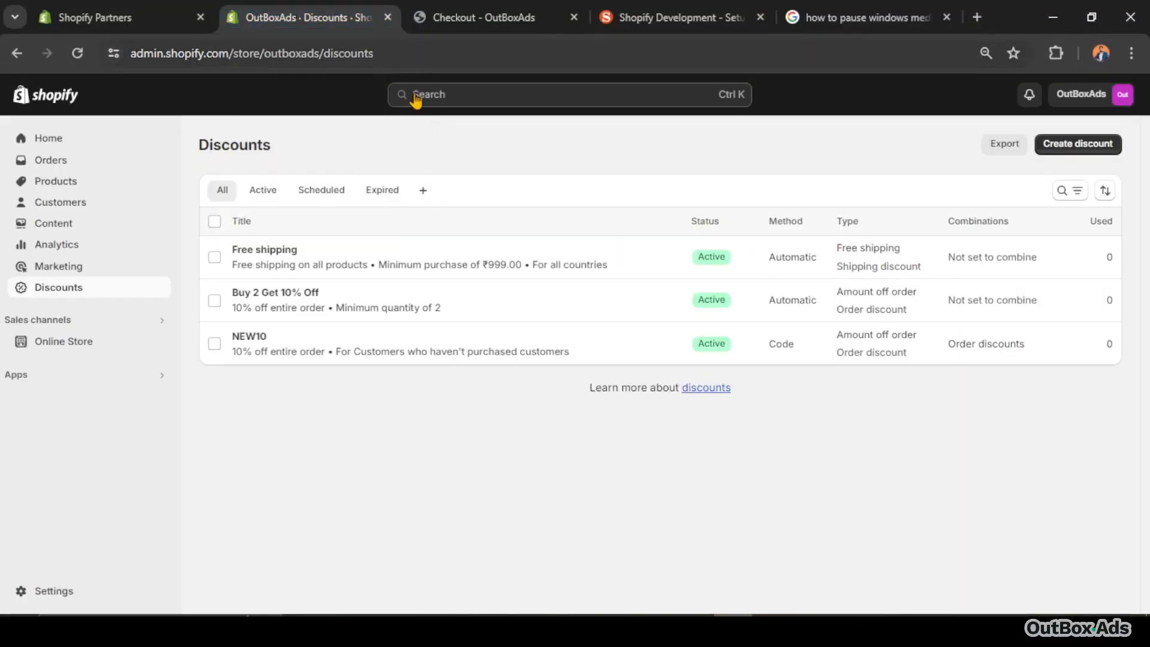
pyautogui.click(348, 297)
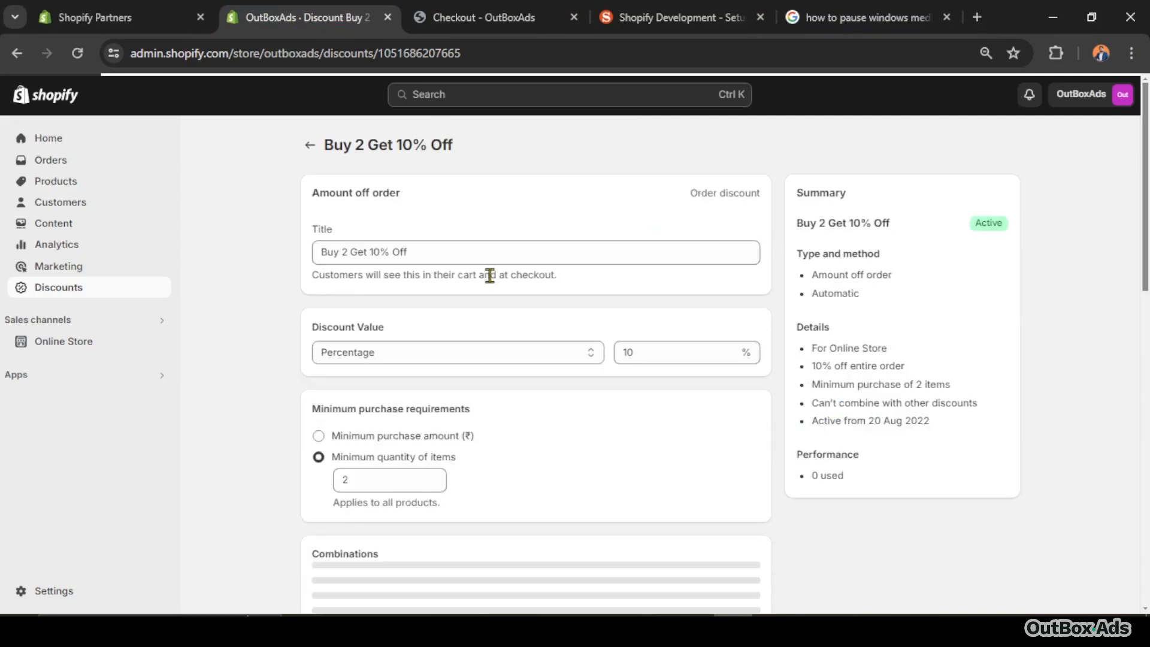
pyautogui.scroll(-1, 289, 305)
pyautogui.scroll(-1, 290, 305)
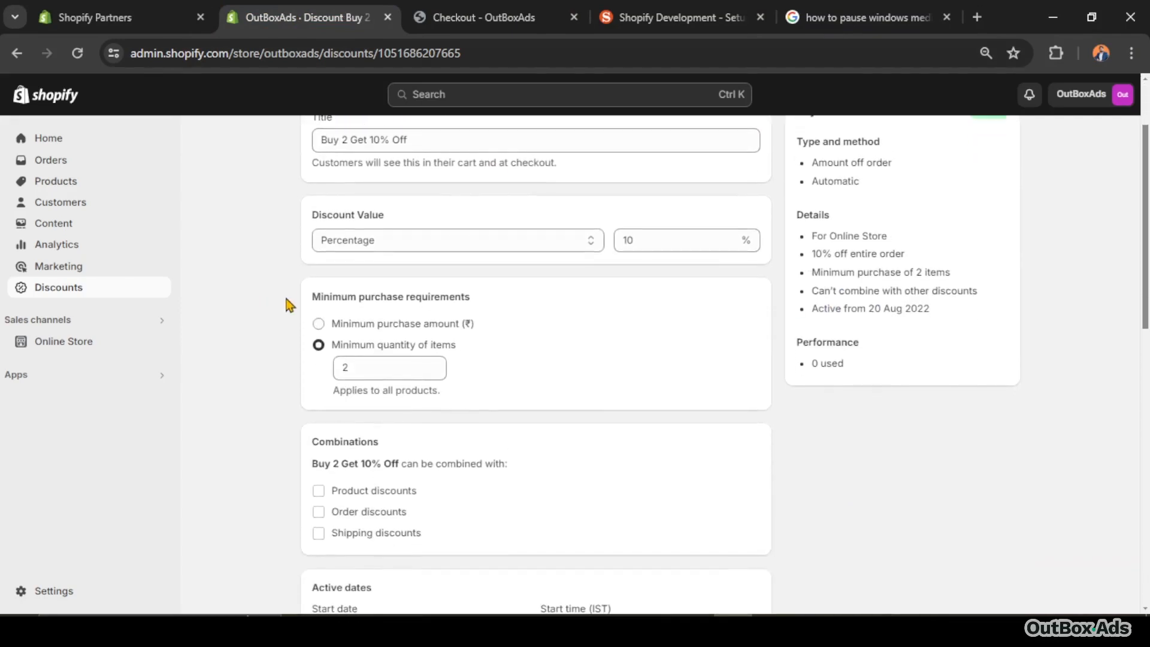
pyautogui.scroll(-2, 290, 305)
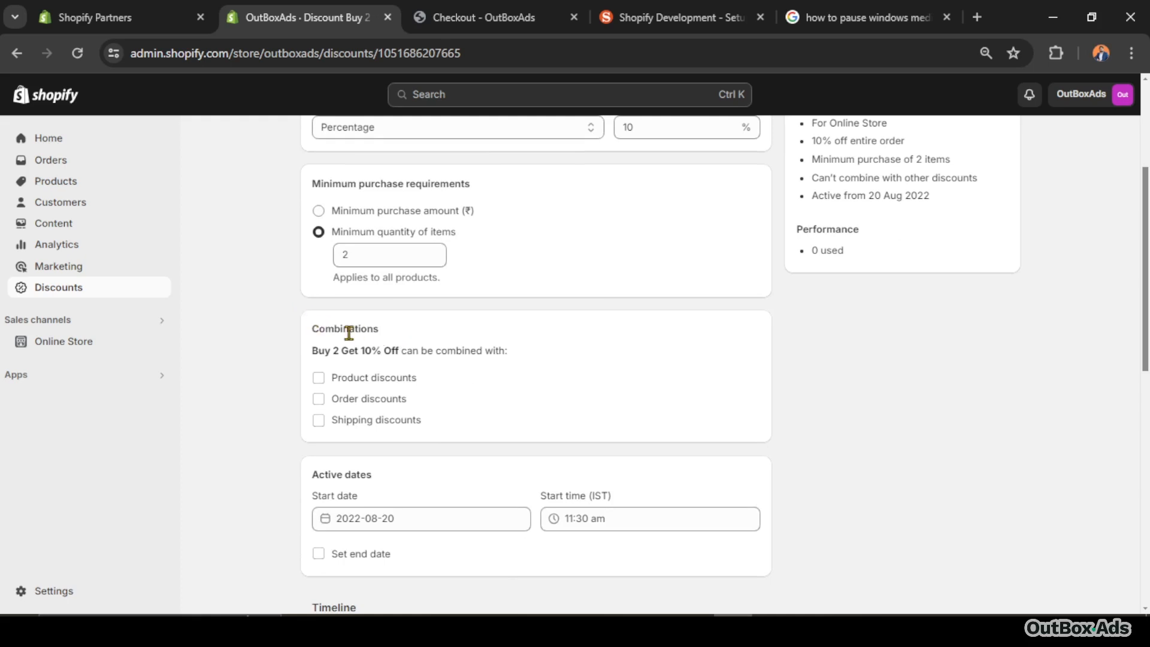
pyautogui.moveTo(388, 331); pyautogui.dragTo(304, 334)
pyautogui.click(290, 337)
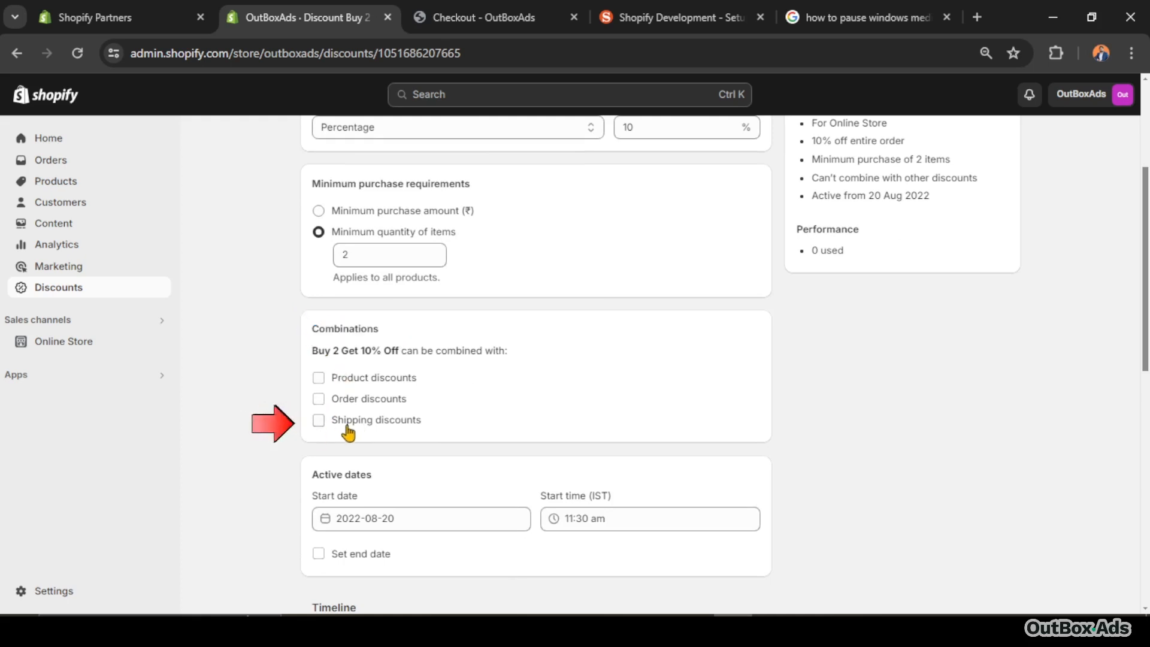
# Allow the Buy 2 Get 10% Off discount to combine with shipping and order discounts, not product discounts, and save it.
pyautogui.click(320, 421)
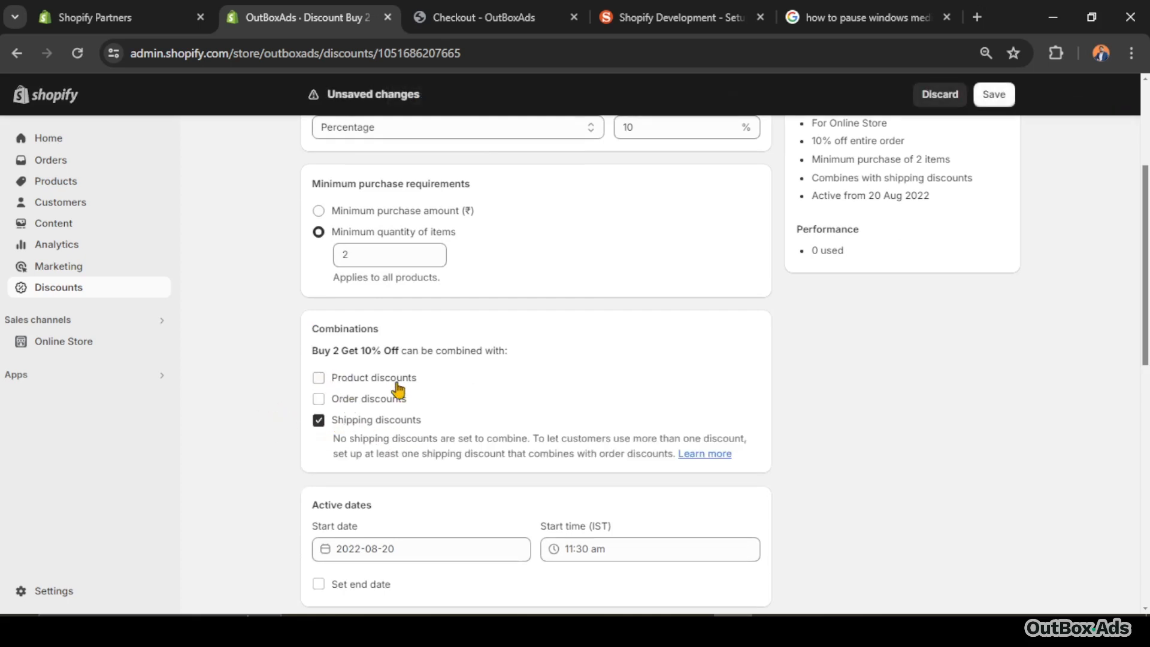
pyautogui.click(320, 400)
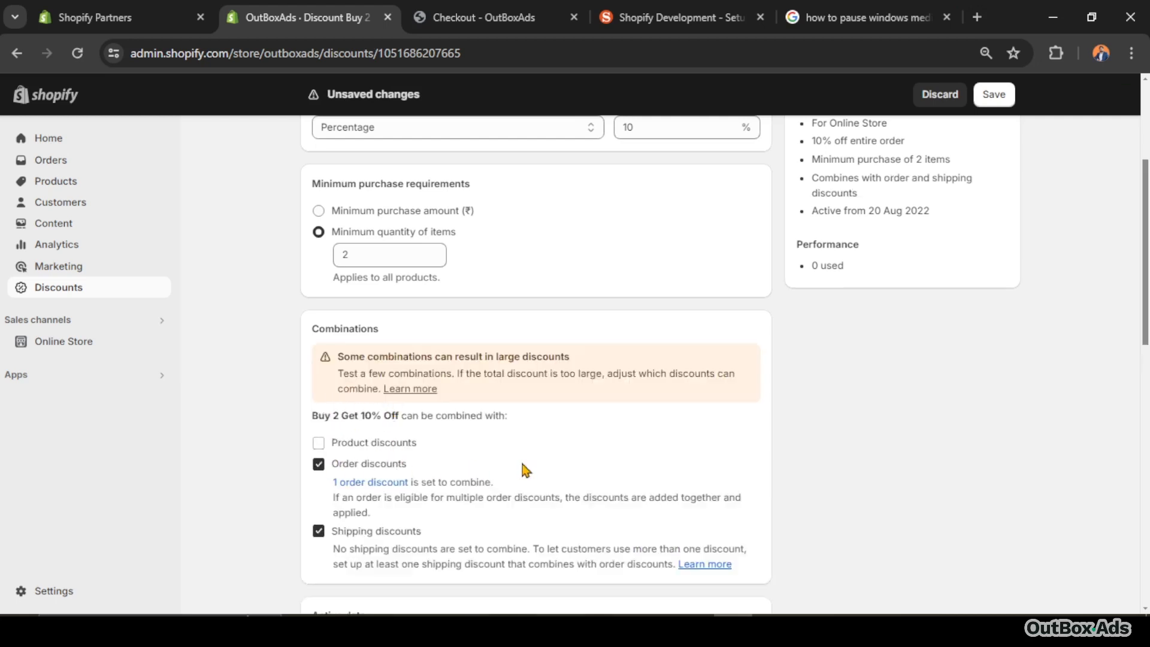
pyautogui.scroll(-1, 641, 448)
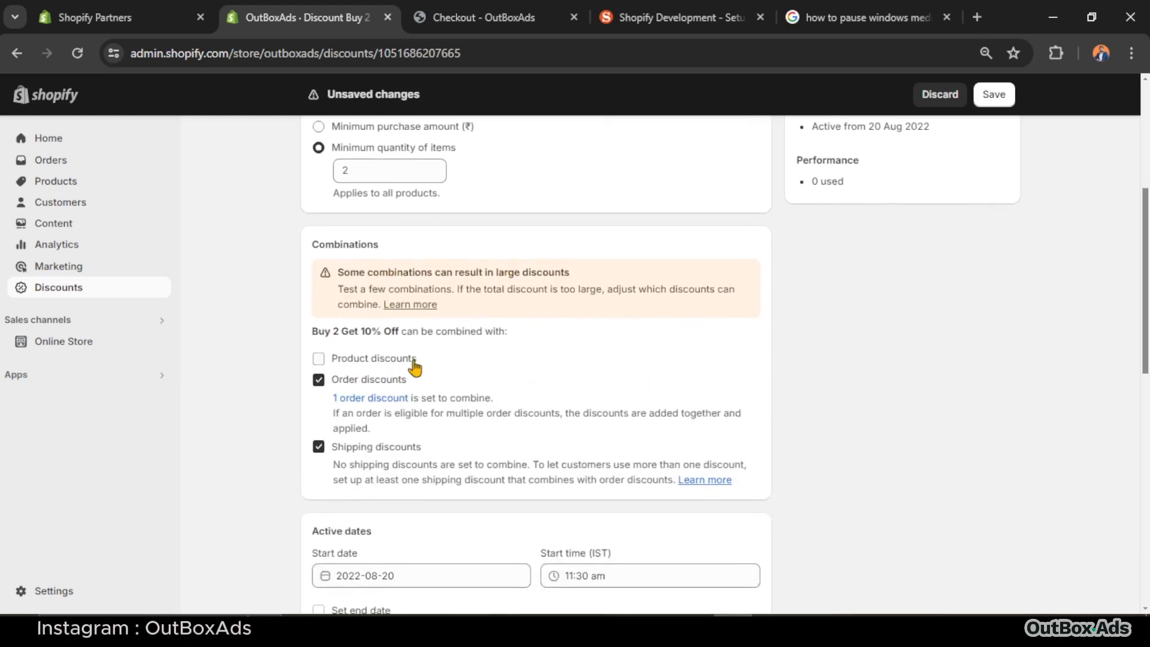
pyautogui.click(320, 361)
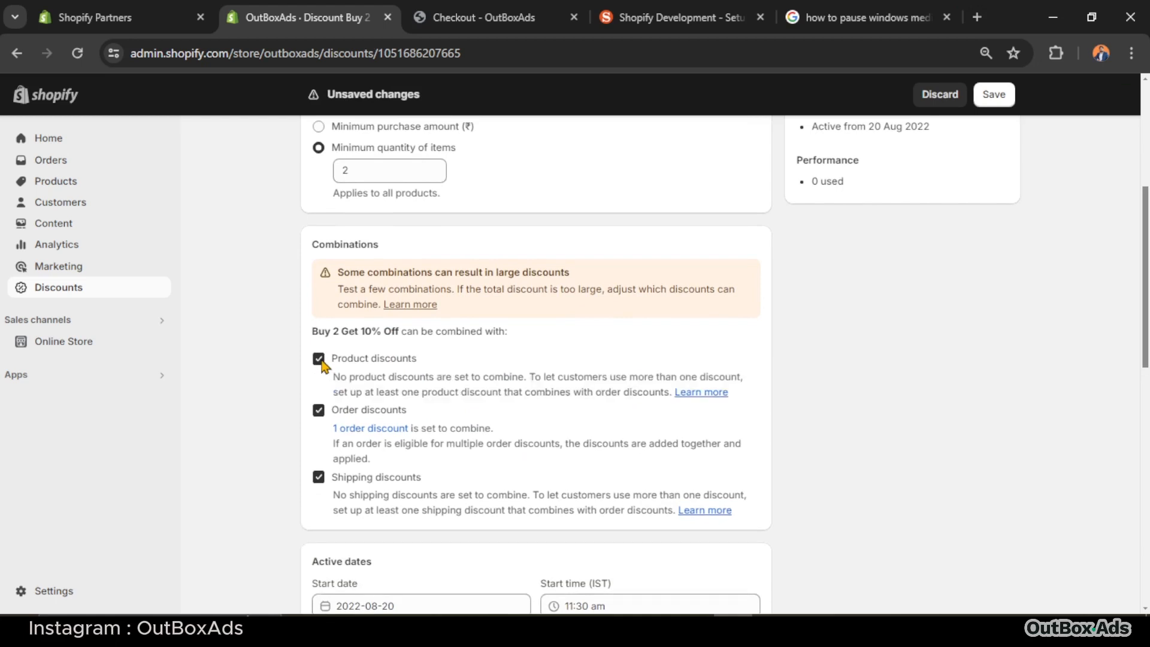
pyautogui.click(324, 360)
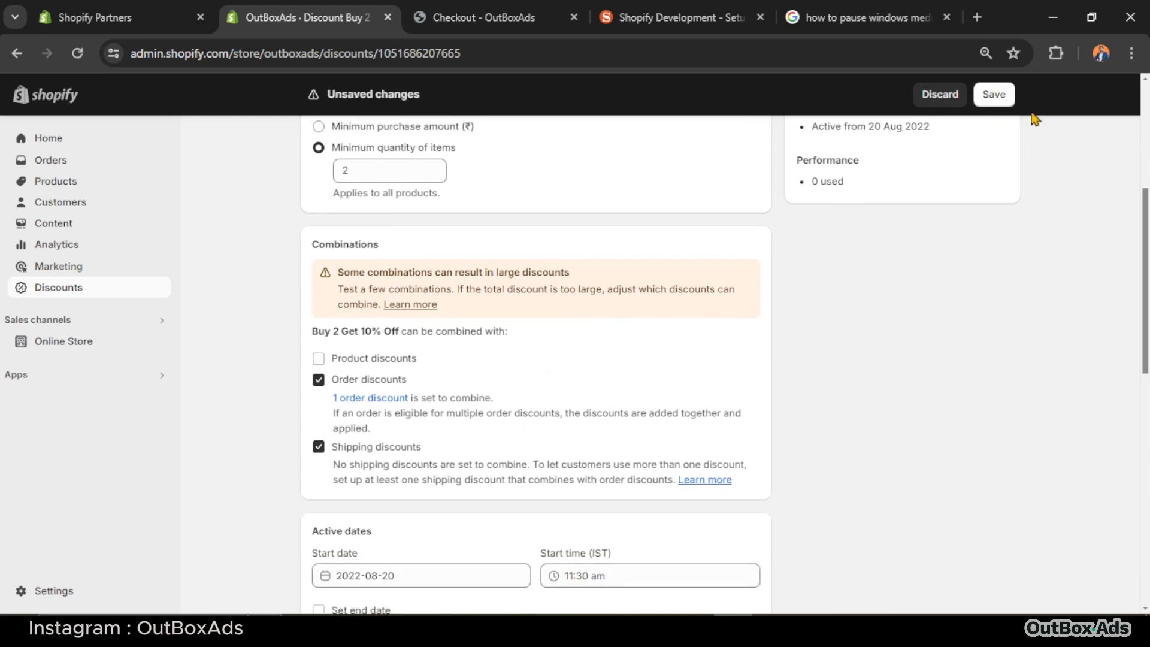
pyautogui.click(993, 94)
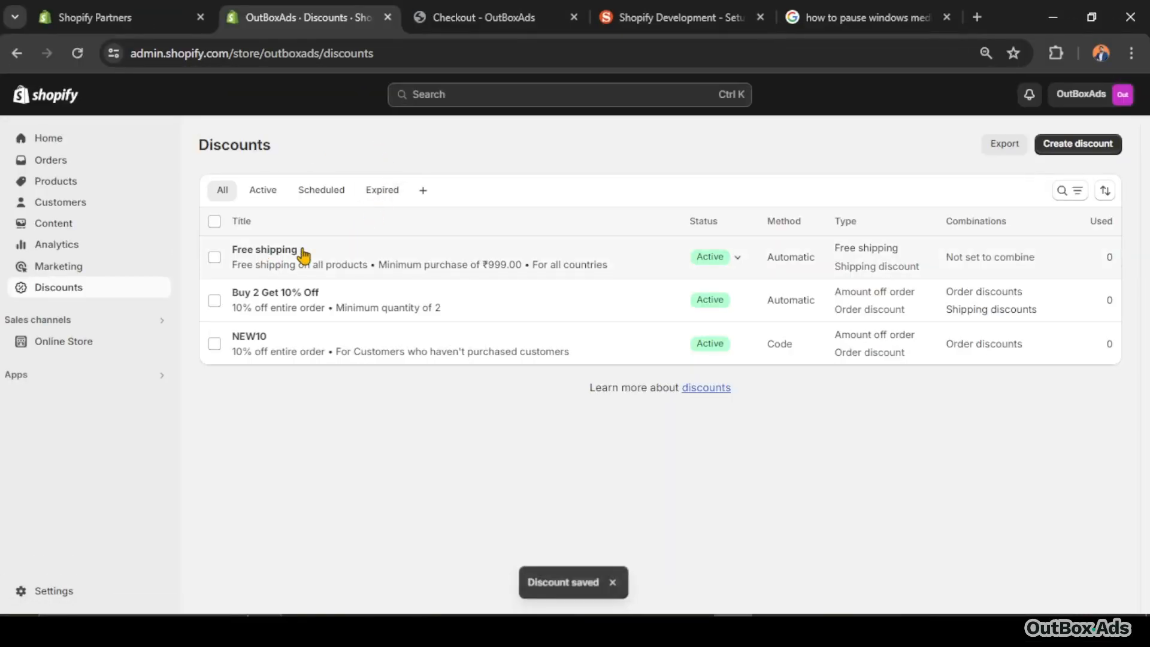
# Allow the Free shipping discount to combine with order discounts, save it and check the stored combination setting.
pyautogui.click(302, 254)
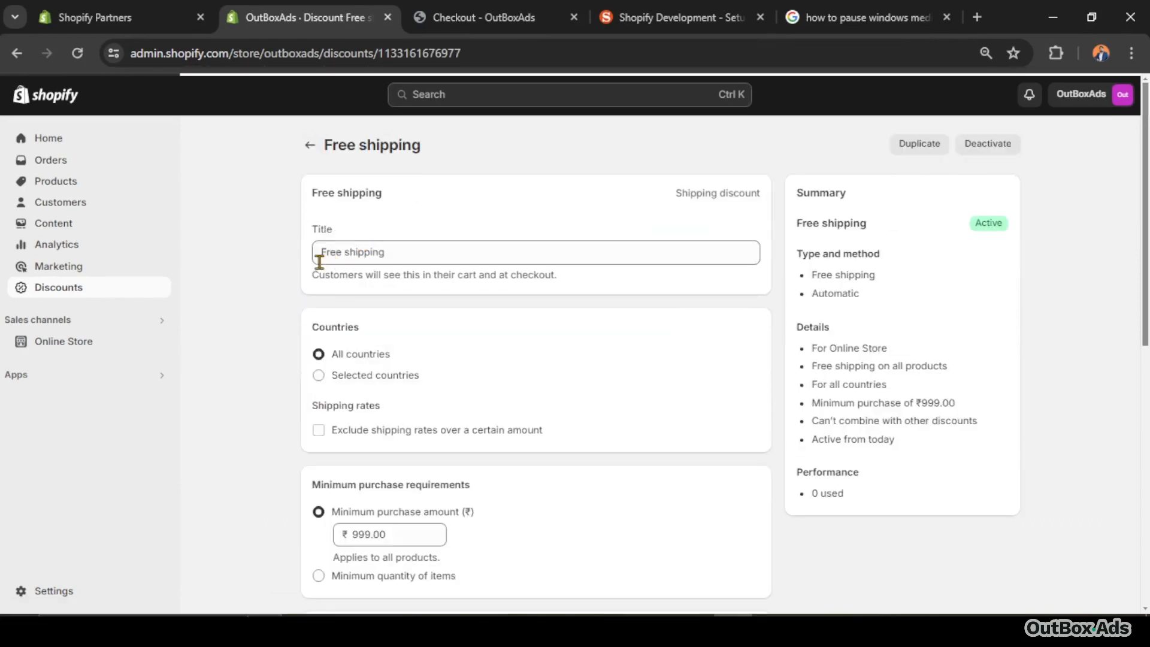
pyautogui.scroll(-7, 441, 372)
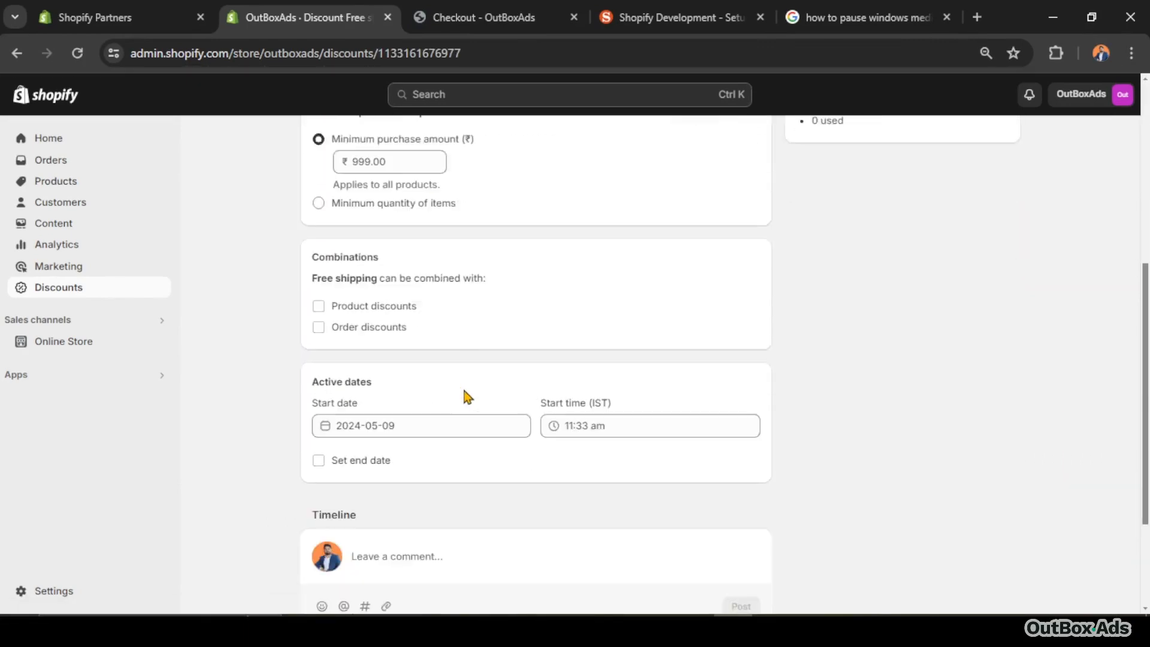
pyautogui.moveTo(312, 208); pyautogui.dragTo(395, 209)
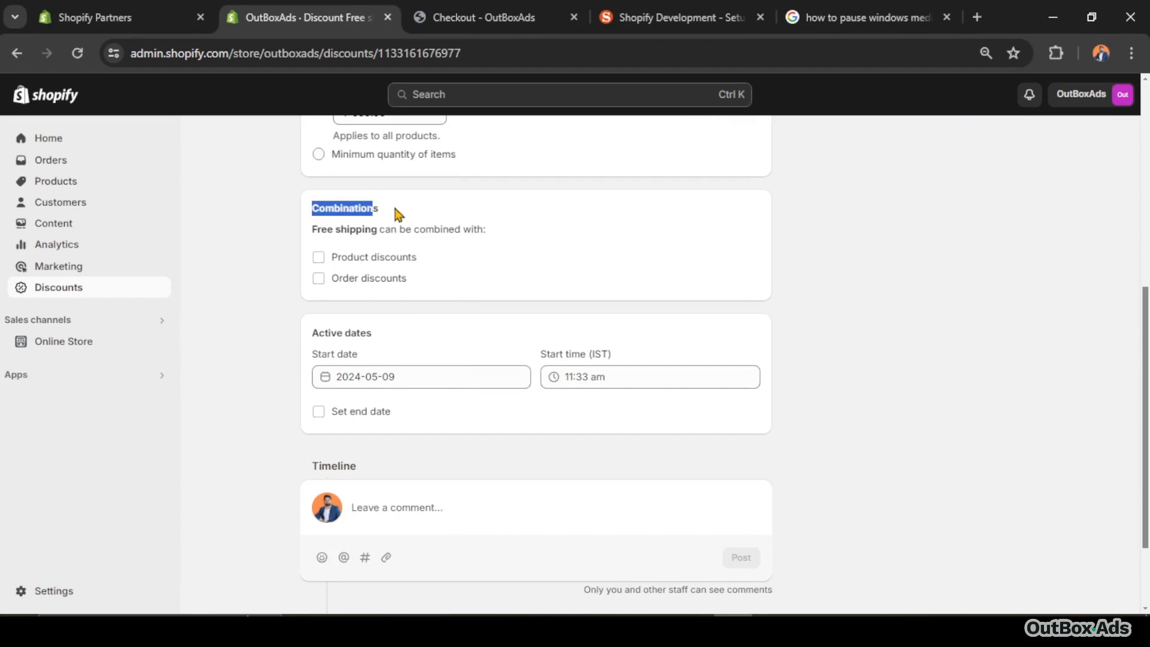
pyautogui.click(320, 280)
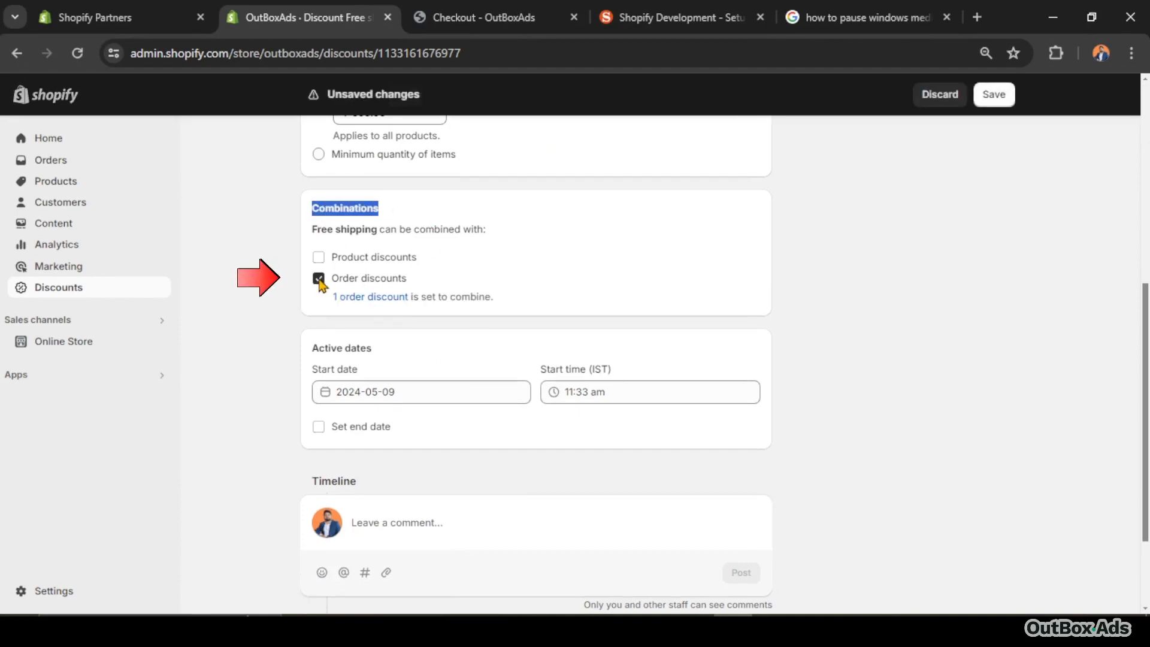
pyautogui.click(994, 95)
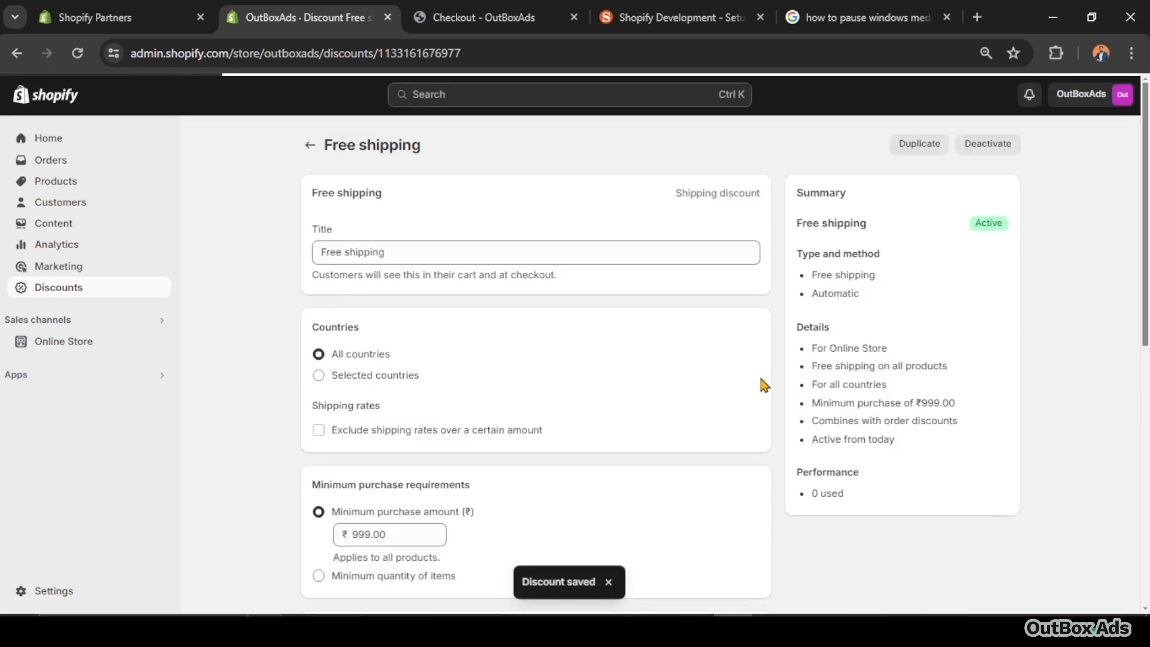
pyautogui.scroll(-7, 786, 413)
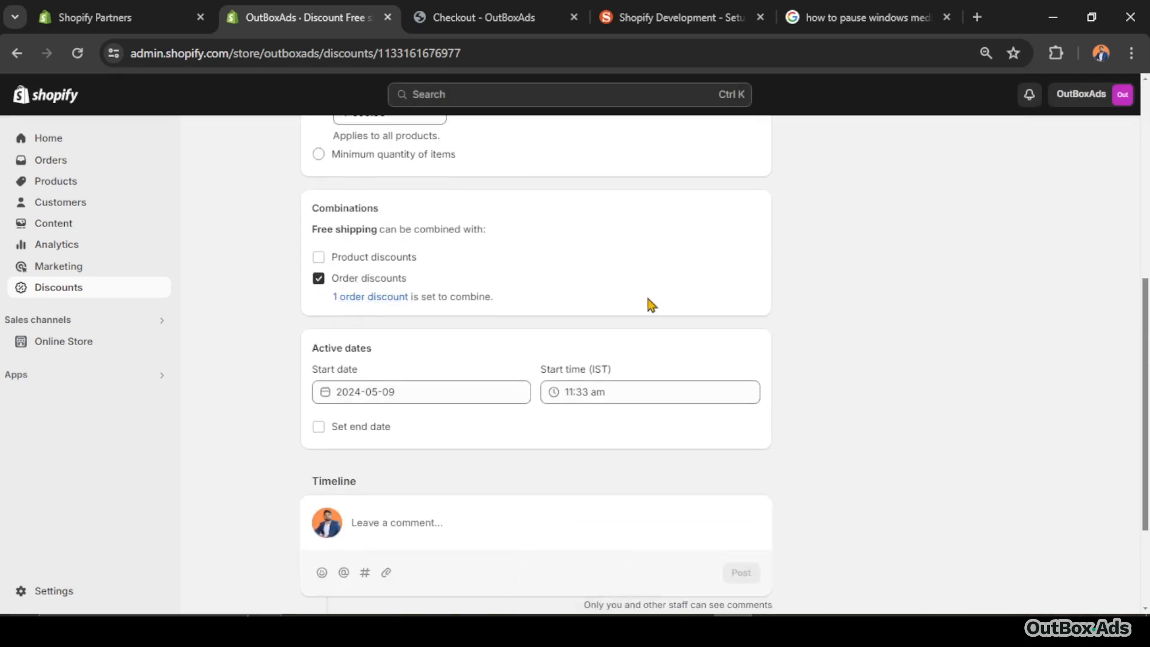
pyautogui.scroll(5, 694, 303)
# Return to the checkout, reload it and examine the order discount and shipping discount in the order summary.
pyautogui.click(453, 11)
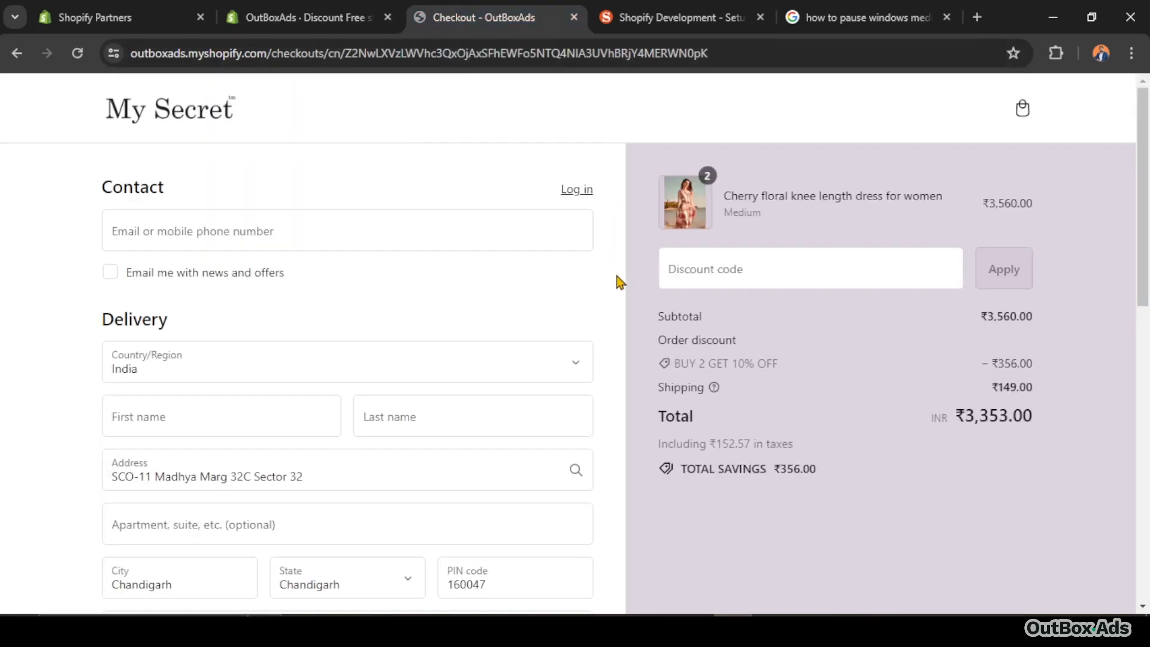
pyautogui.click(77, 54)
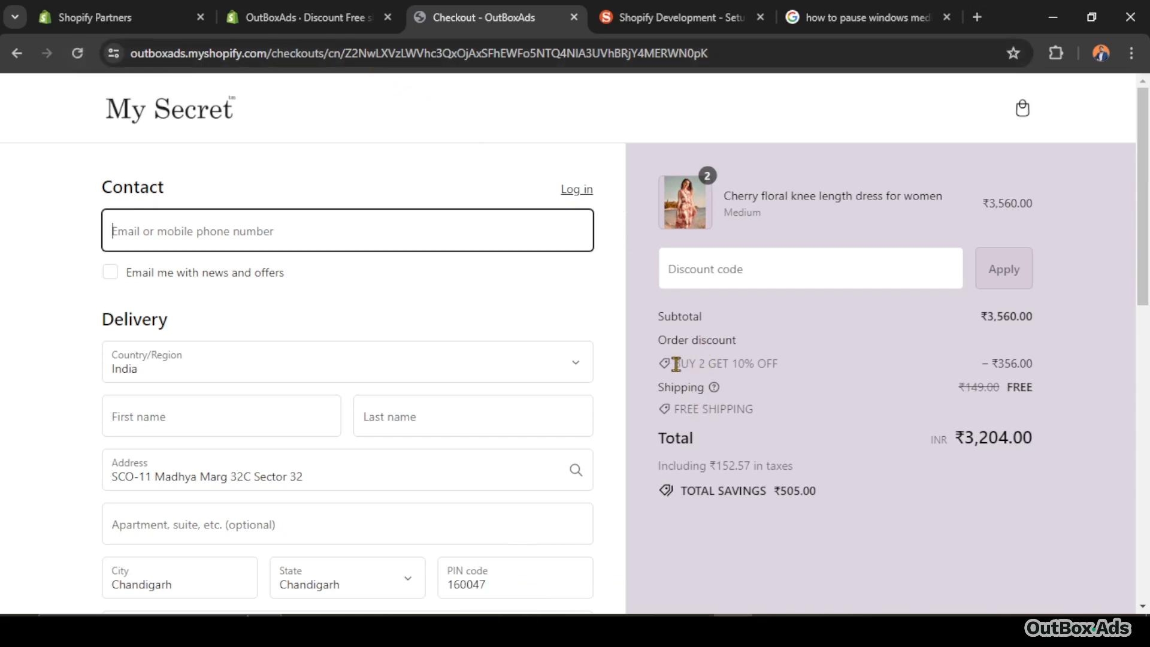
pyautogui.moveTo(676, 363); pyautogui.dragTo(765, 369)
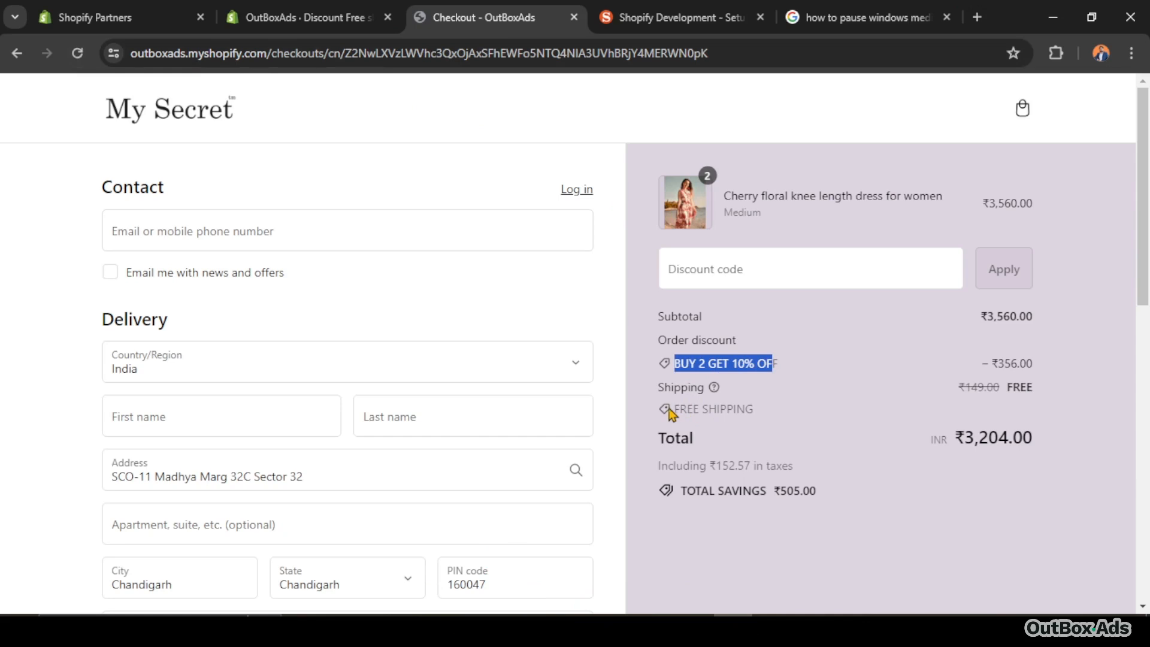
pyautogui.moveTo(676, 408); pyautogui.dragTo(790, 406)
pyautogui.click(781, 359)
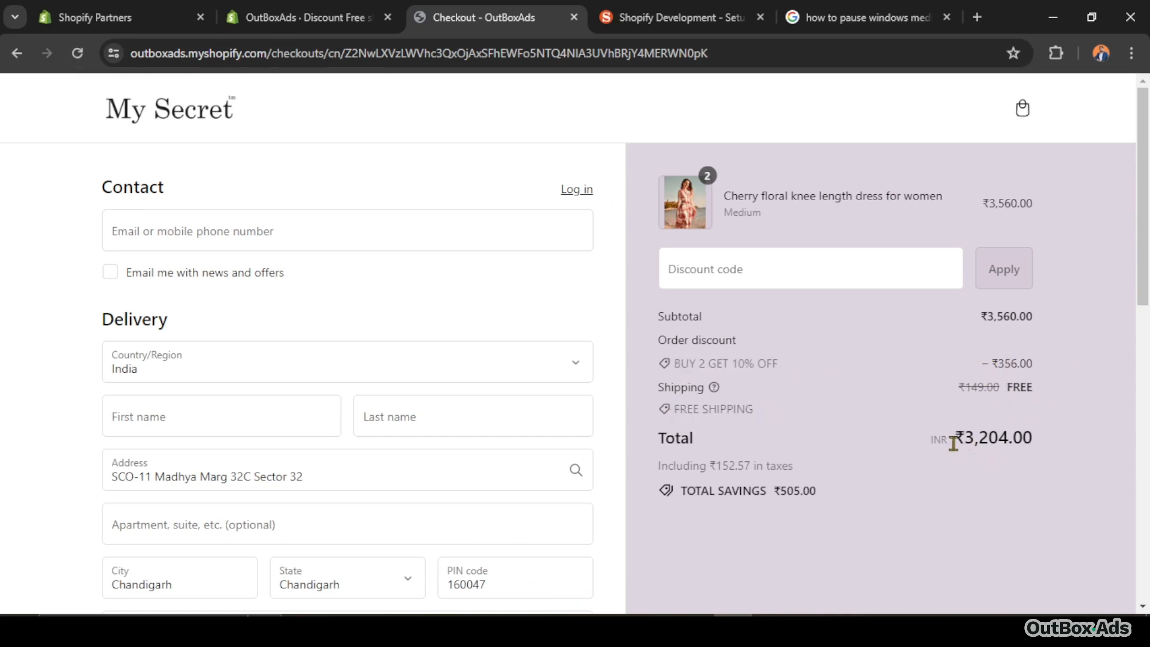
pyautogui.moveTo(1006, 390); pyautogui.dragTo(1050, 388)
pyautogui.click(1053, 376)
pyautogui.moveTo(754, 410); pyautogui.dragTo(675, 410)
pyautogui.moveTo(780, 363); pyautogui.dragTo(673, 363)
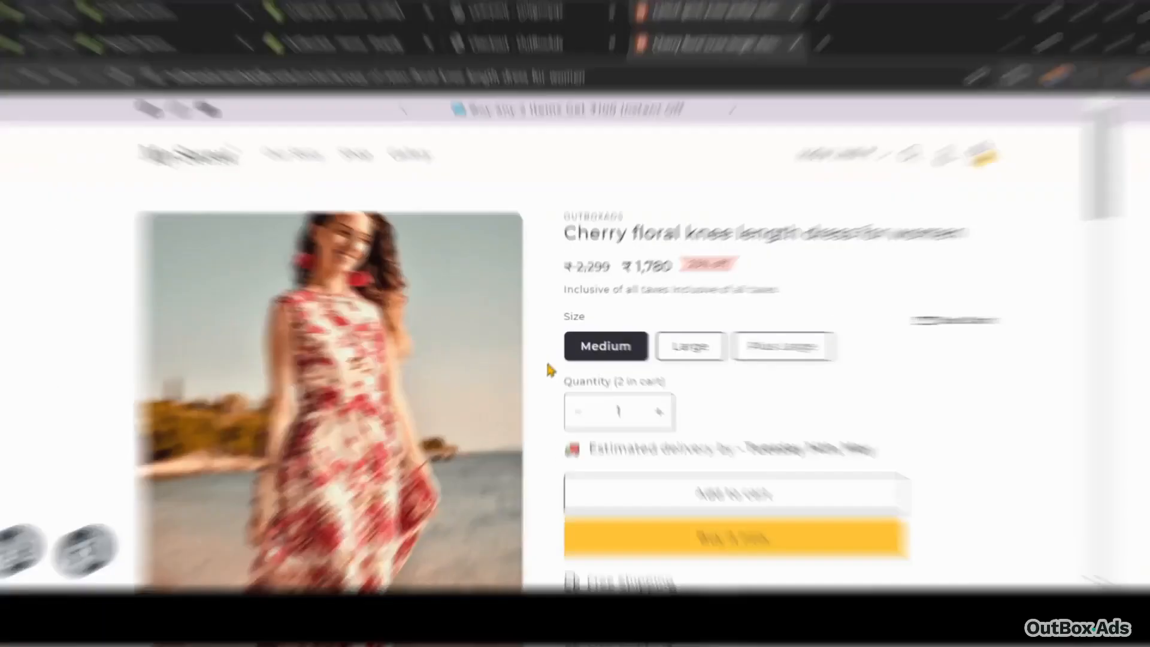
# Examine the Free Shipping and Buy 2 get $10 off offers on the Cherry floral dress product page.
pyautogui.scroll(-2, 545, 372)
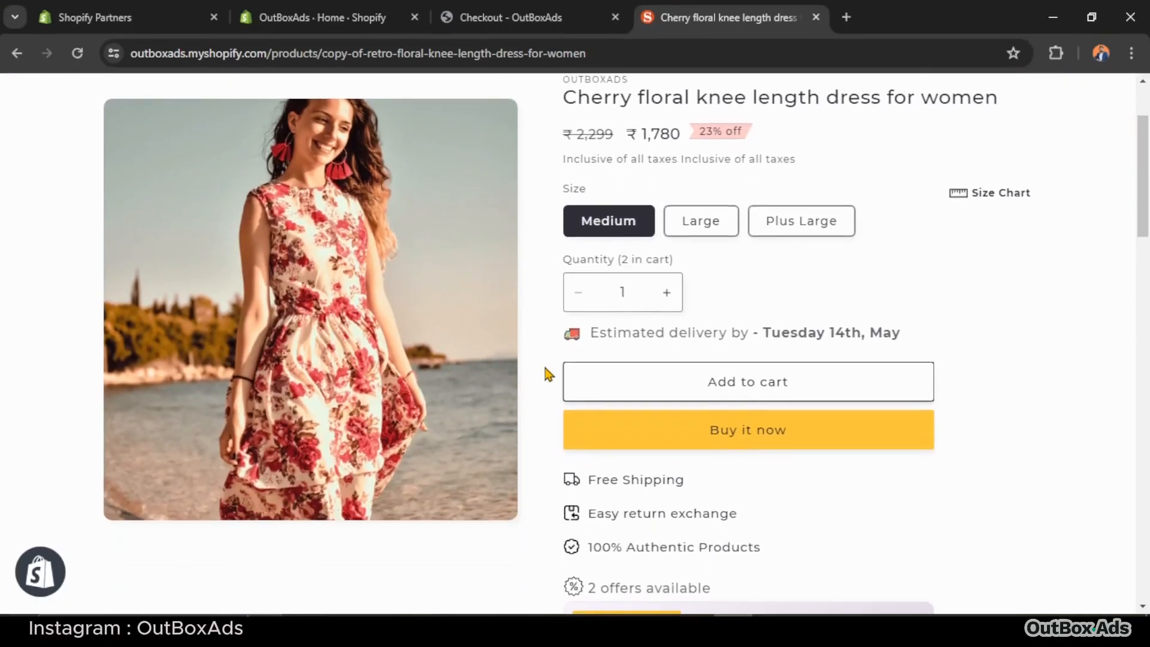
pyautogui.scroll(-2, 547, 375)
pyautogui.scroll(-3, 547, 374)
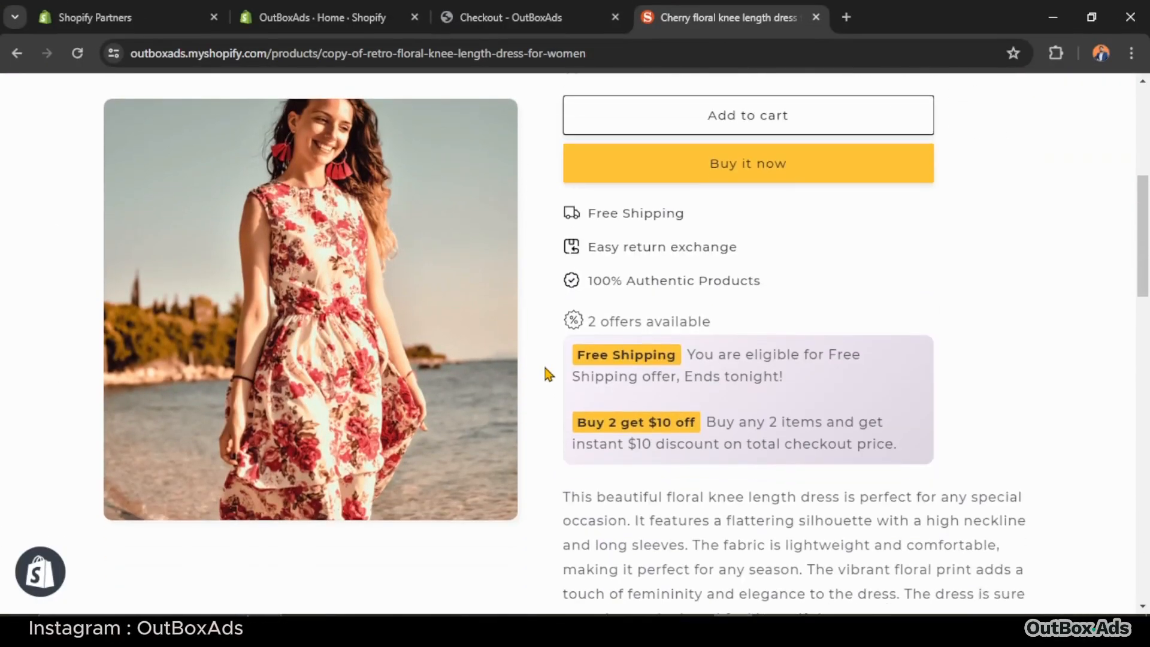
pyautogui.moveTo(590, 324); pyautogui.dragTo(795, 382)
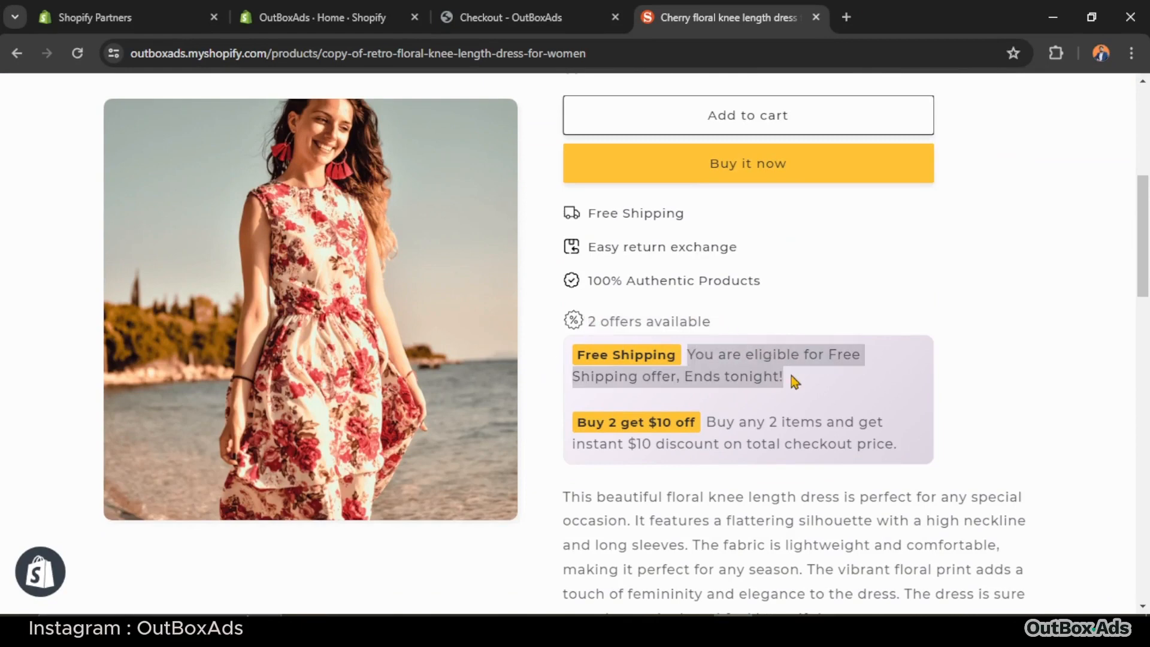
pyautogui.click(642, 424)
pyautogui.moveTo(716, 423); pyautogui.dragTo(914, 456)
pyautogui.click(967, 427)
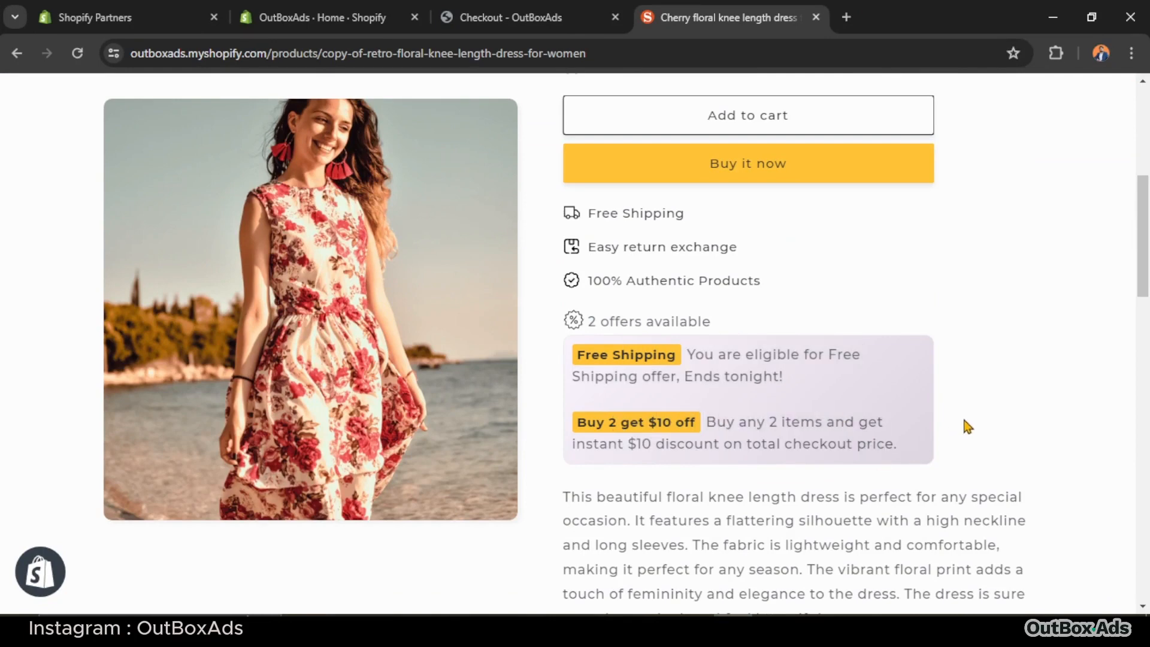